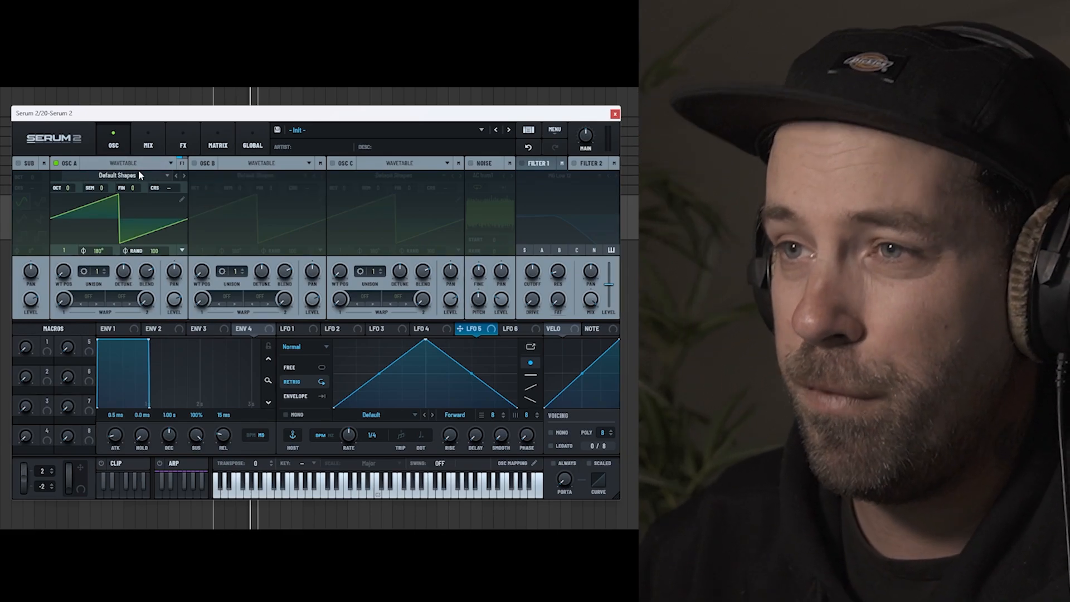
Step: Load the Analog_BD_Sin wavetable into Osc A, lower its octave and audition a note
left_click(138, 171)
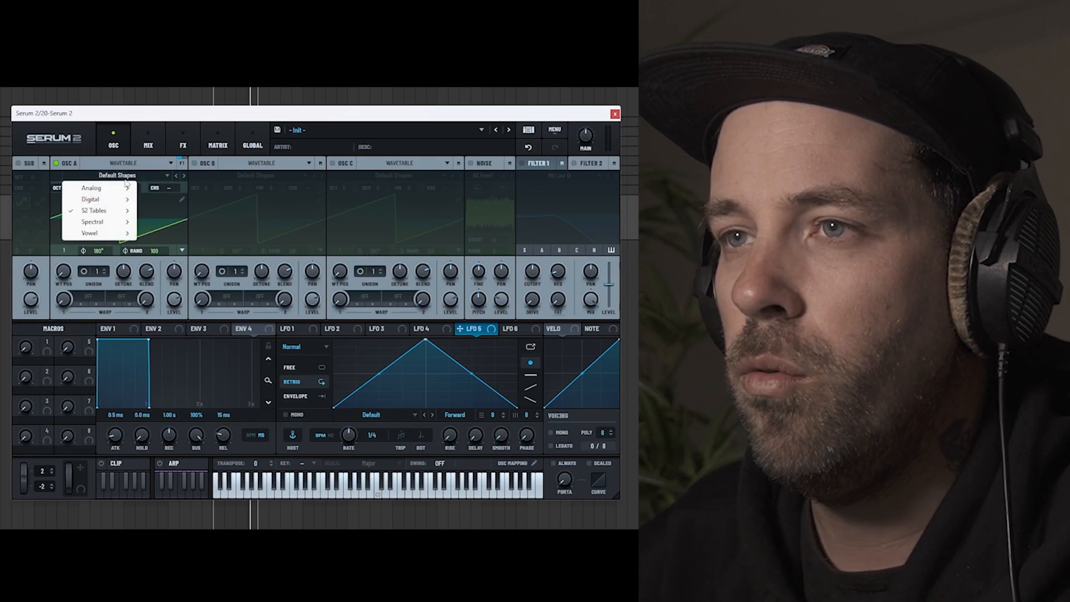
mouse_move(102, 192)
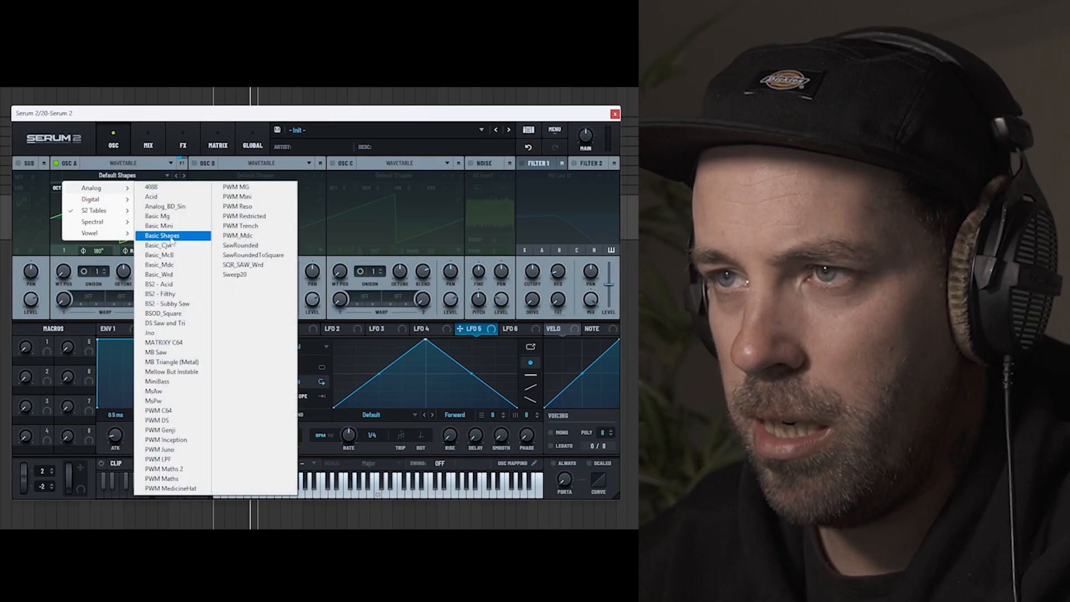
left_click(166, 207)
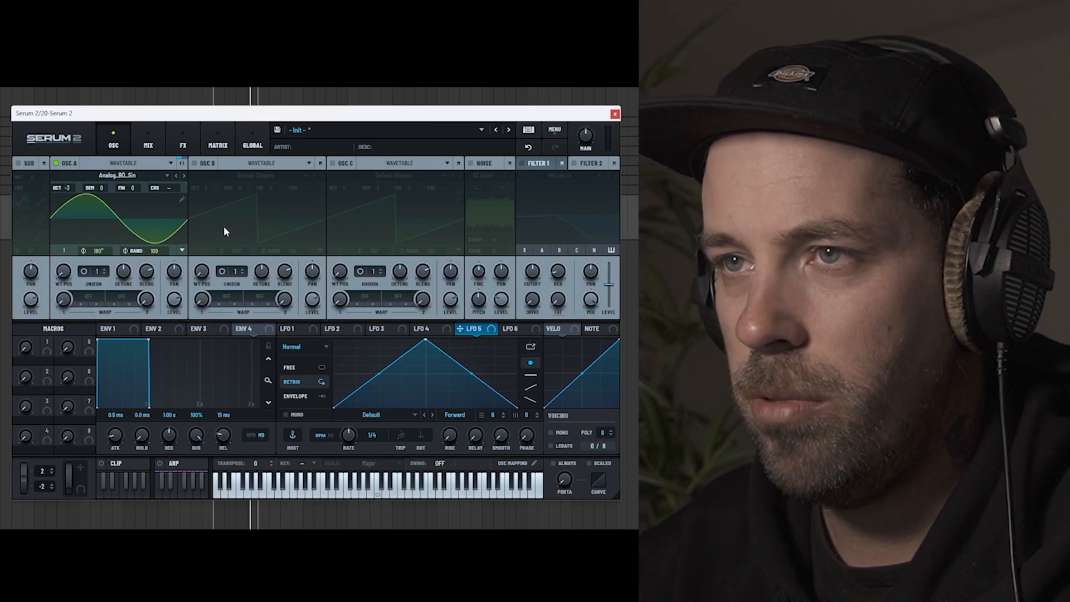
key("f")
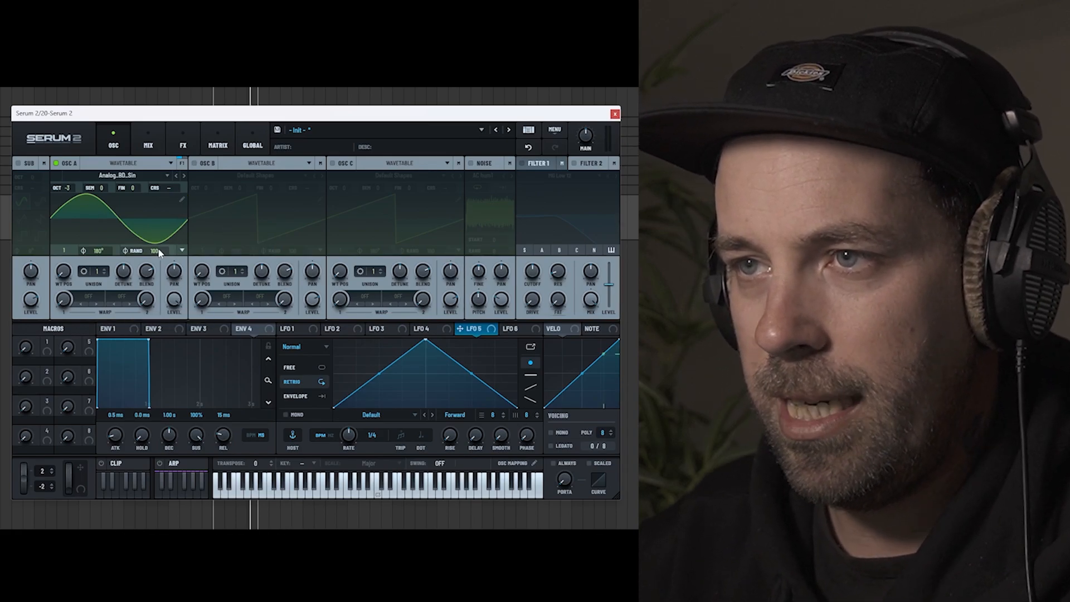
Step: Raise Osc A's first harmonic bin to maximum in the wavetable editor and set the oscillator's random phase to 0
left_click(182, 200)
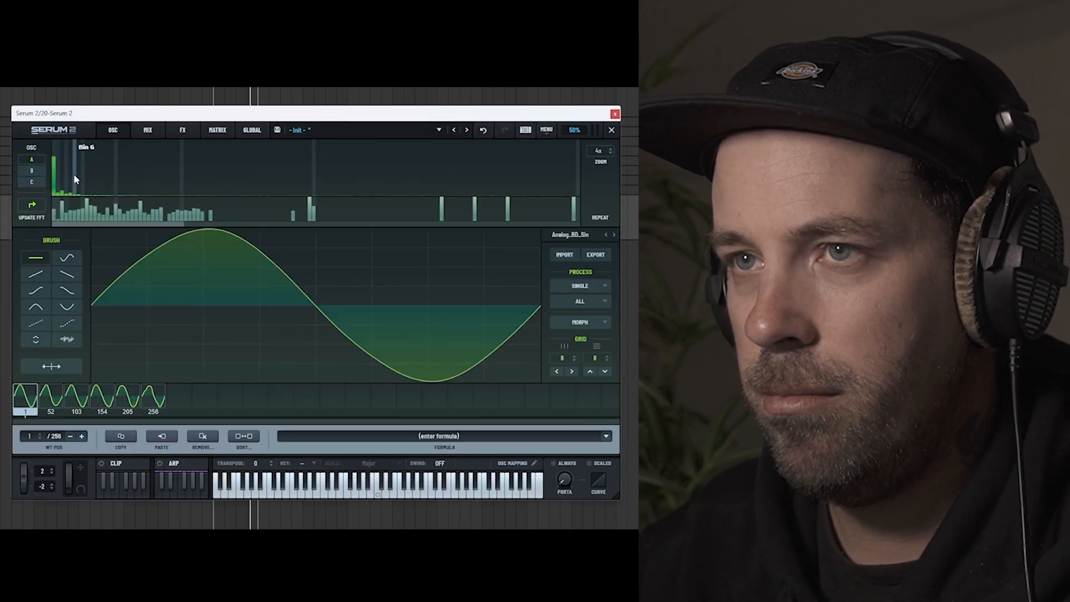
mouse_move(54, 152)
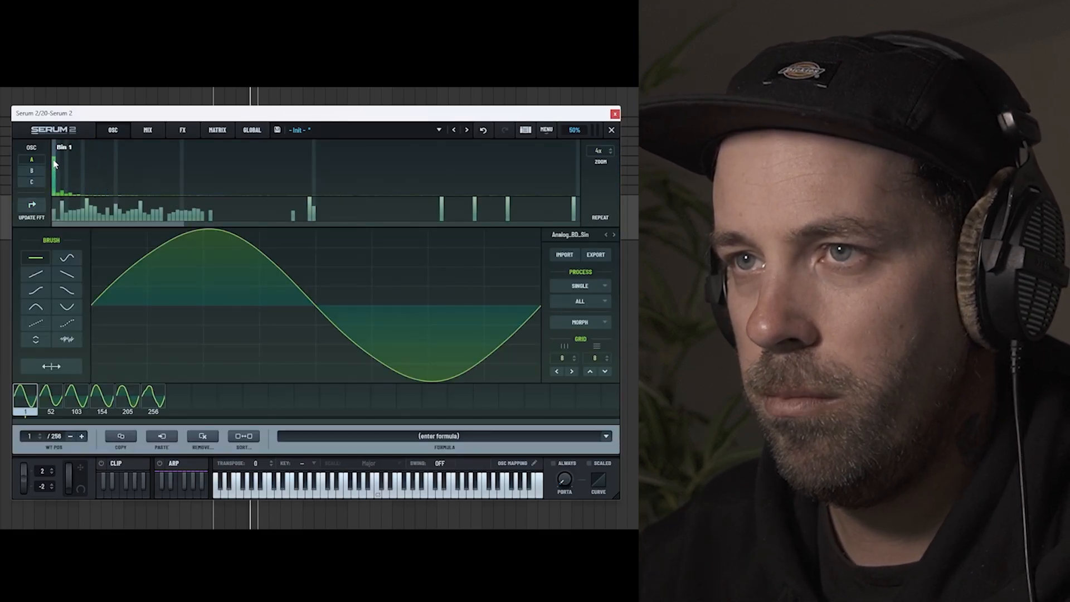
left_click_drag(54, 143, 55, 140)
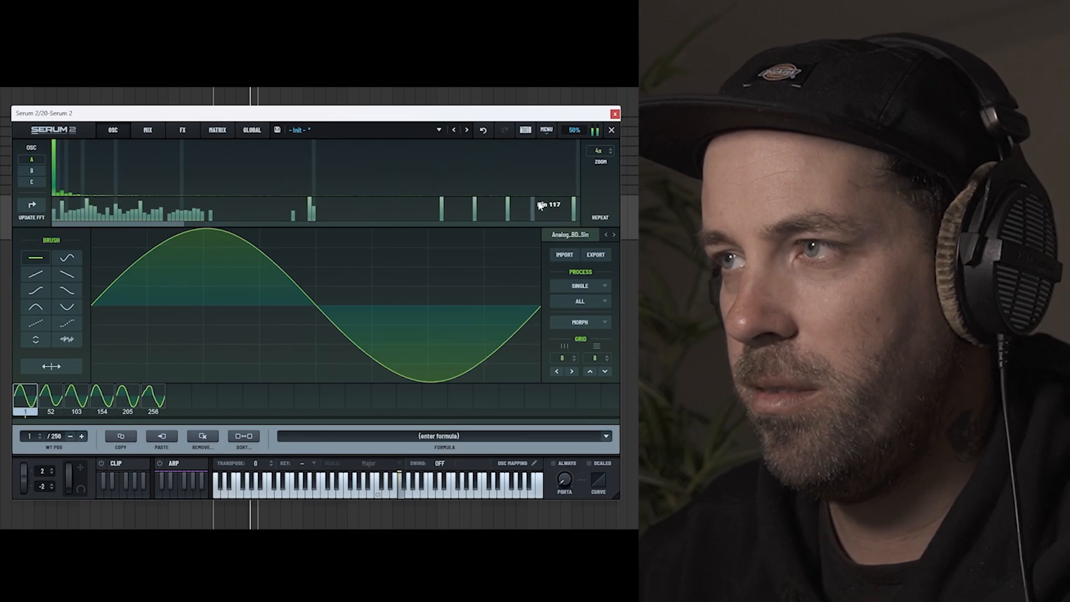
left_click(612, 132)
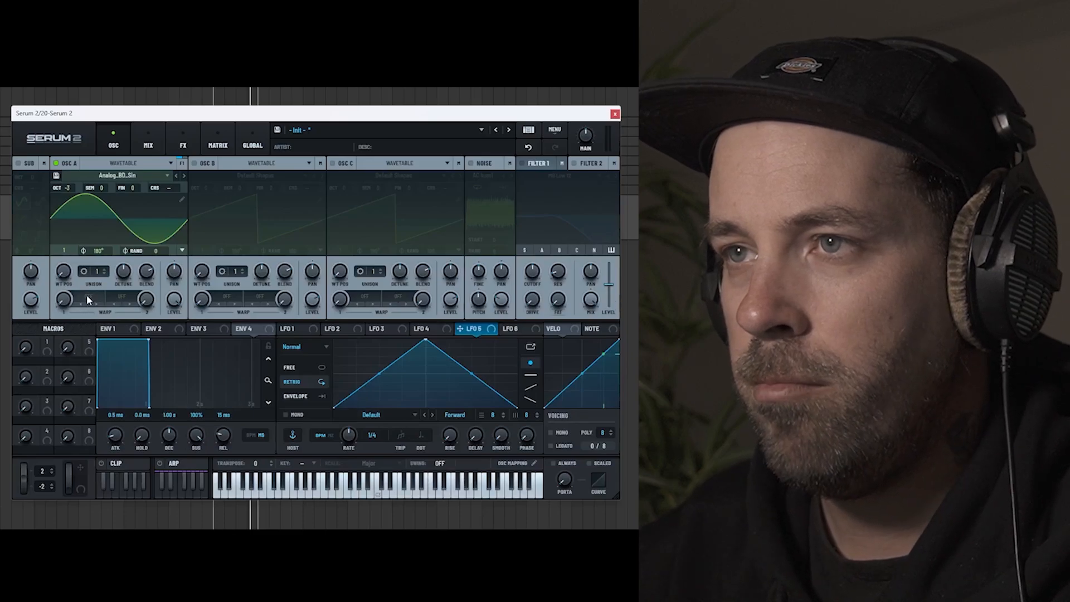
Step: Set Osc A's first warp mode to frequency modulation from Osc B, FM (B)
left_click(96, 298)
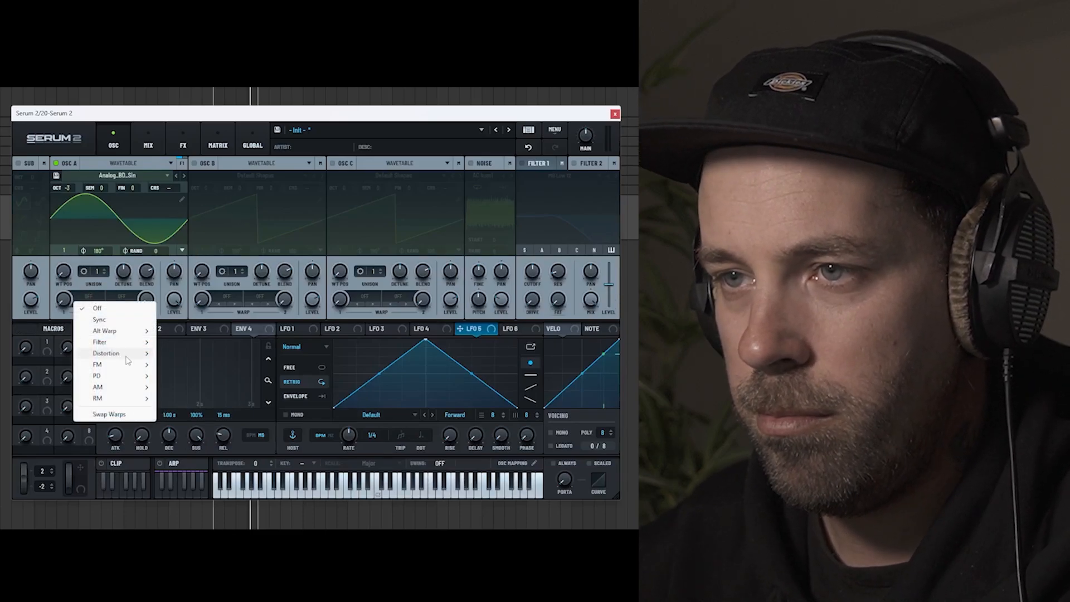
mouse_move(131, 365)
left_click(195, 365)
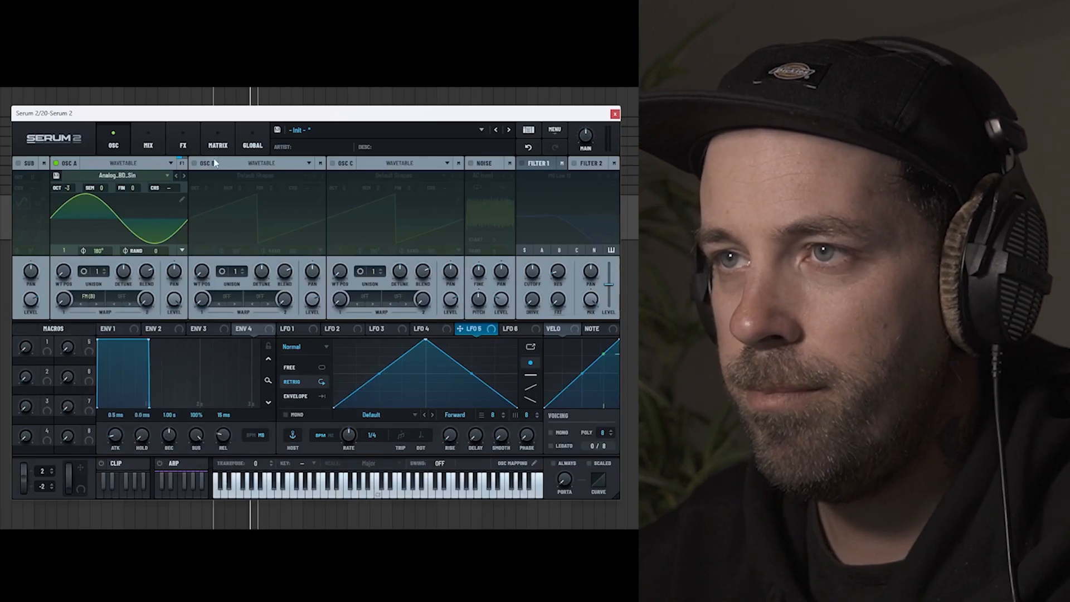
Step: Enable Osc B and load the HyperSqueak wavetable from the digital S2 Tables
left_click(194, 164)
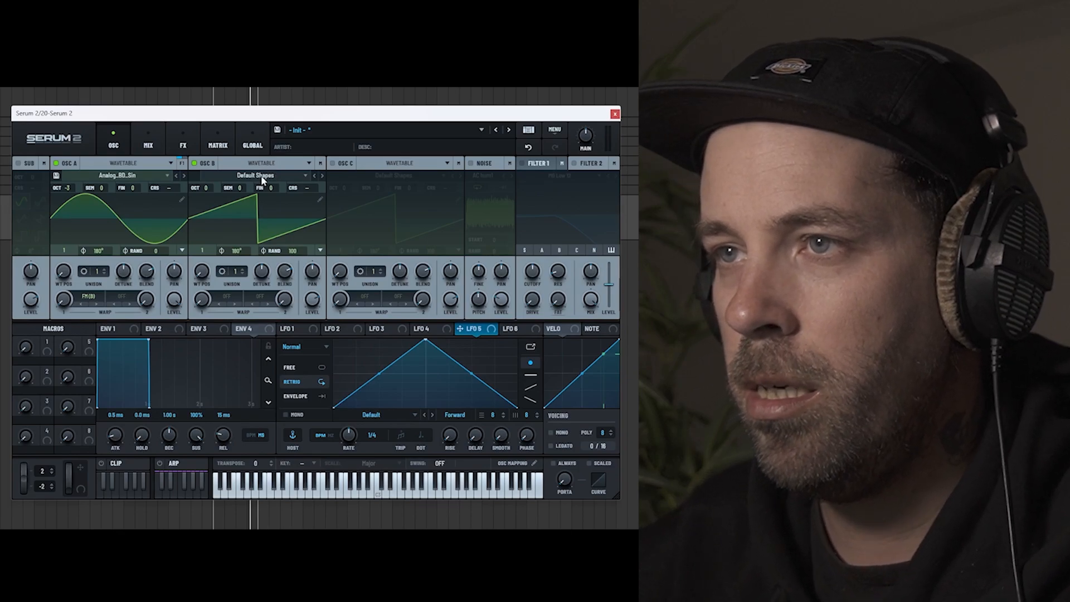
left_click(262, 176)
mouse_move(245, 211)
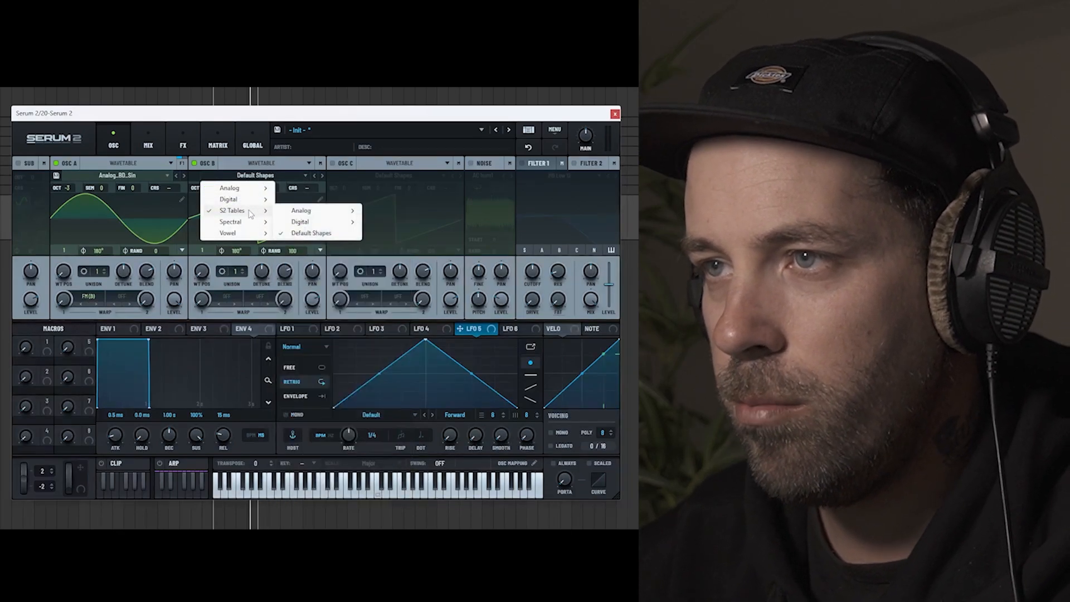
mouse_move(323, 221)
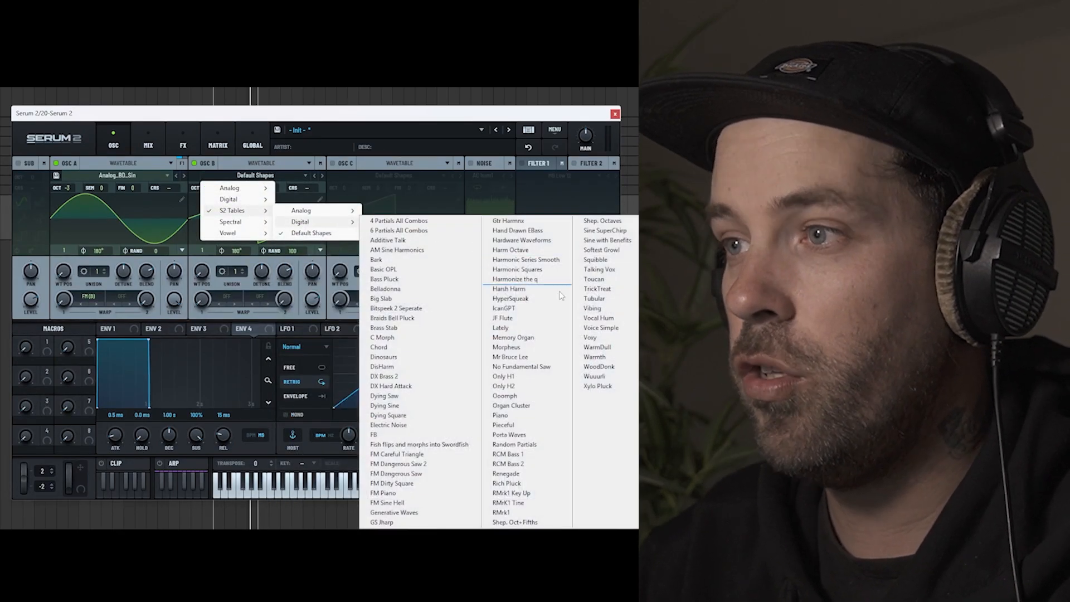
left_click(508, 299)
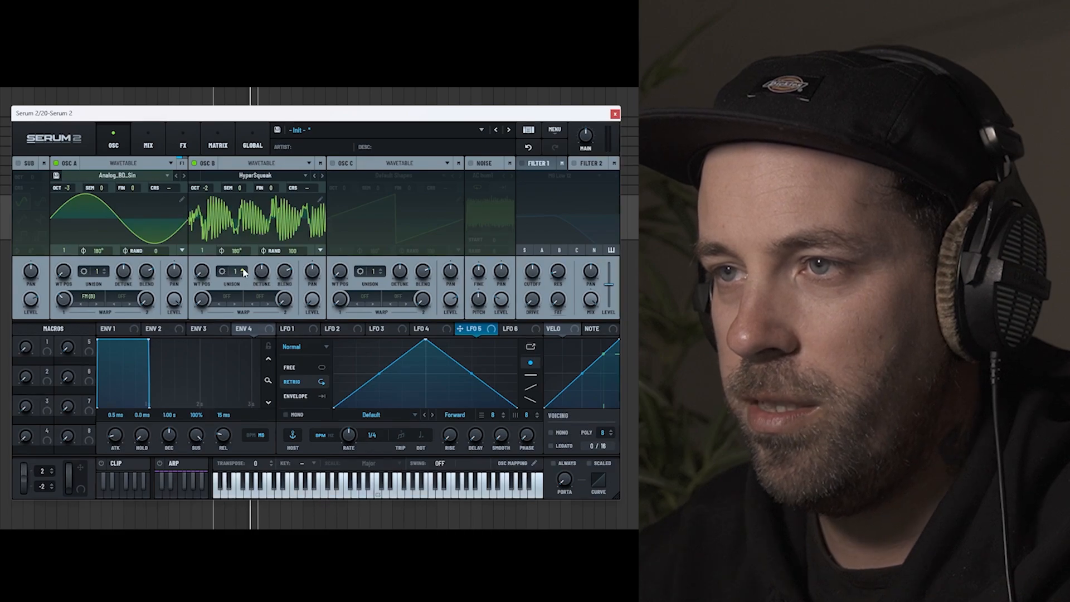
Step: Give Osc B 2 unison voices with less detune and raise its wavetable position
left_click_drag(261, 271, 266, 311)
left_click_drag(202, 271, 207, 218)
Step: Step Osc B forward through the wavetables to Memory Organ and audition different wavetable positions
left_click(321, 176)
left_click(321, 176)
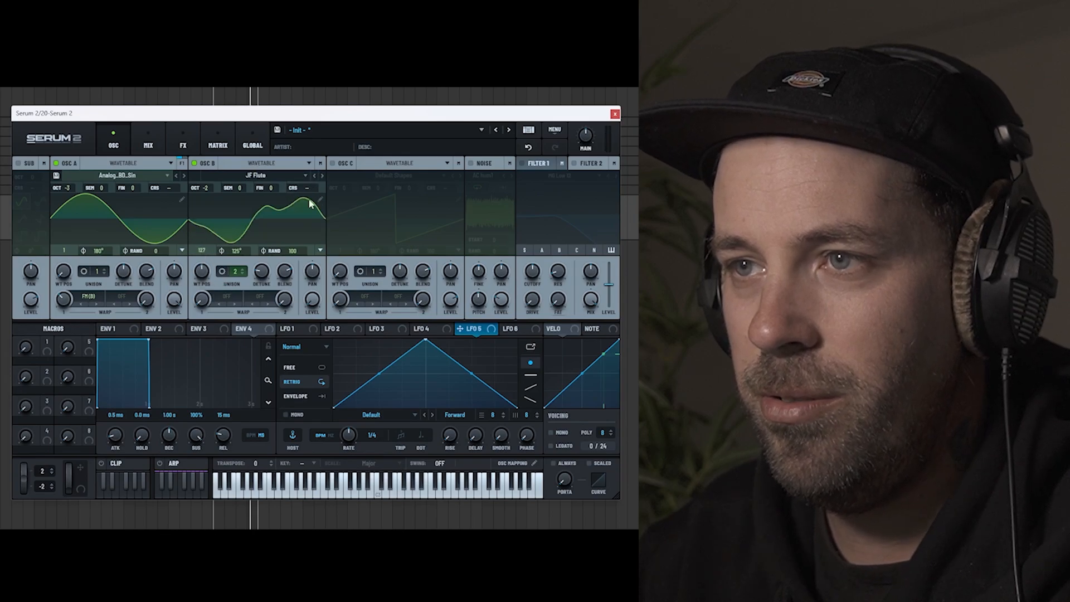
left_click_drag(199, 301, 248, 237)
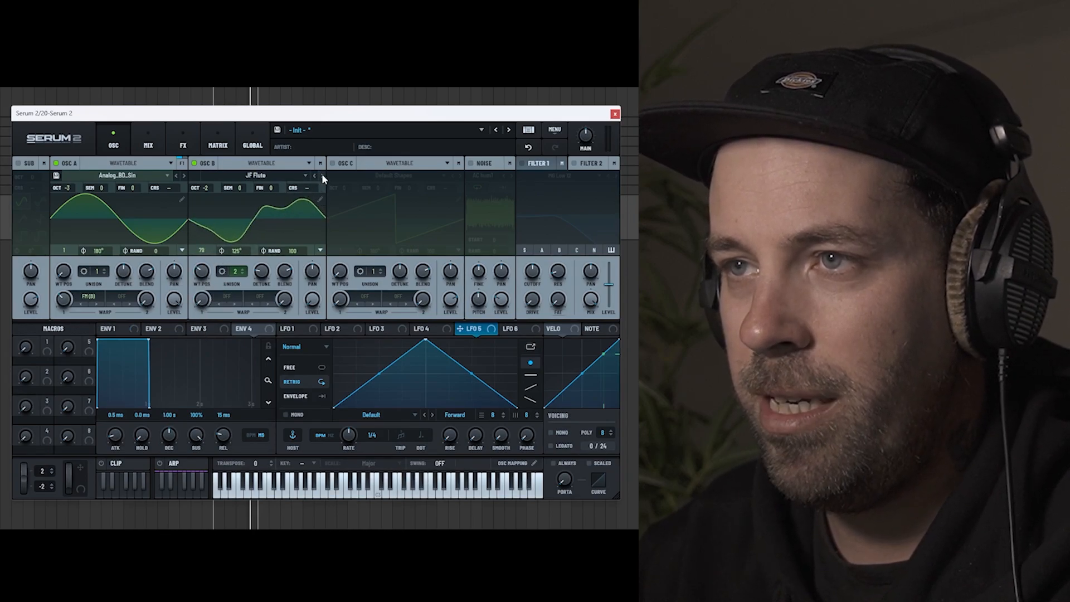
left_click(322, 176)
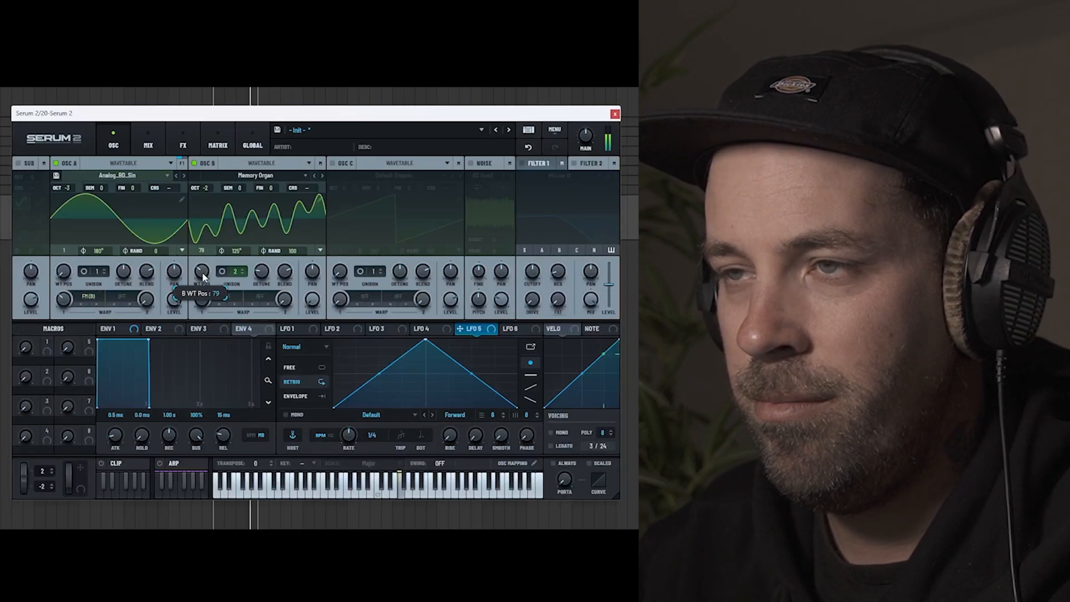
left_click_drag(203, 274, 206, 251)
left_click_drag(209, 213, 217, 331)
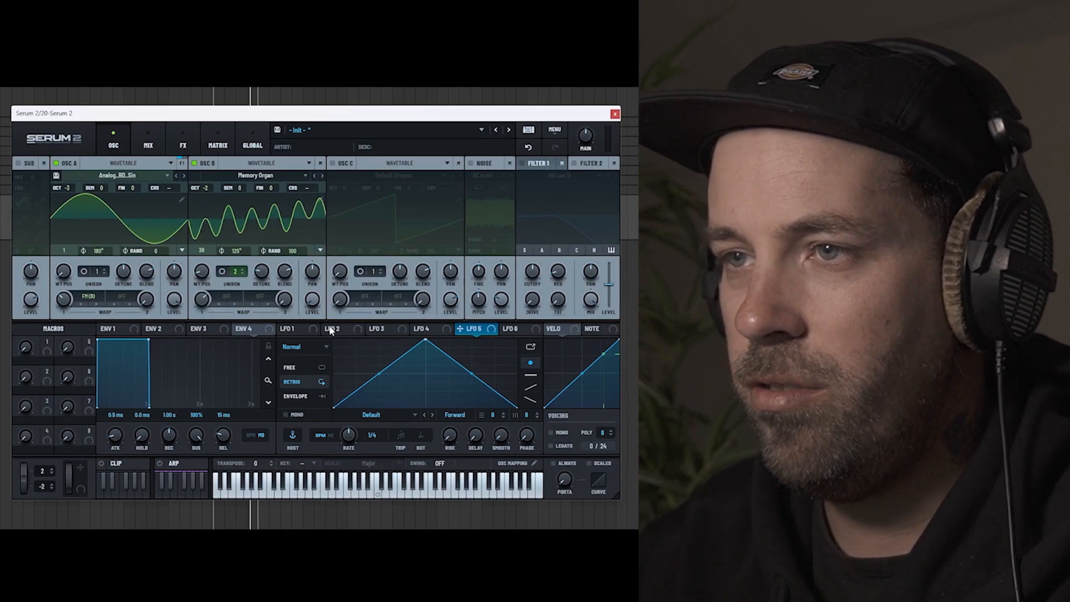
Step: Assign LFO 1 to Osc B's wavetable position and set the LFO to Envelope mode with a 1/2 rate
left_click(292, 329)
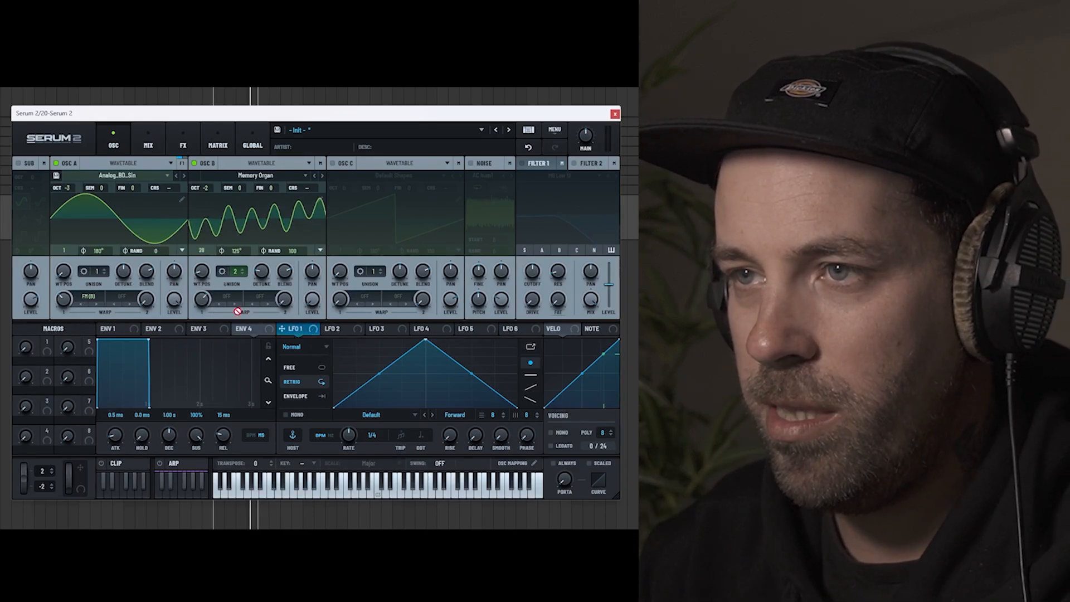
left_click_drag(237, 311, 202, 271)
left_click(299, 397)
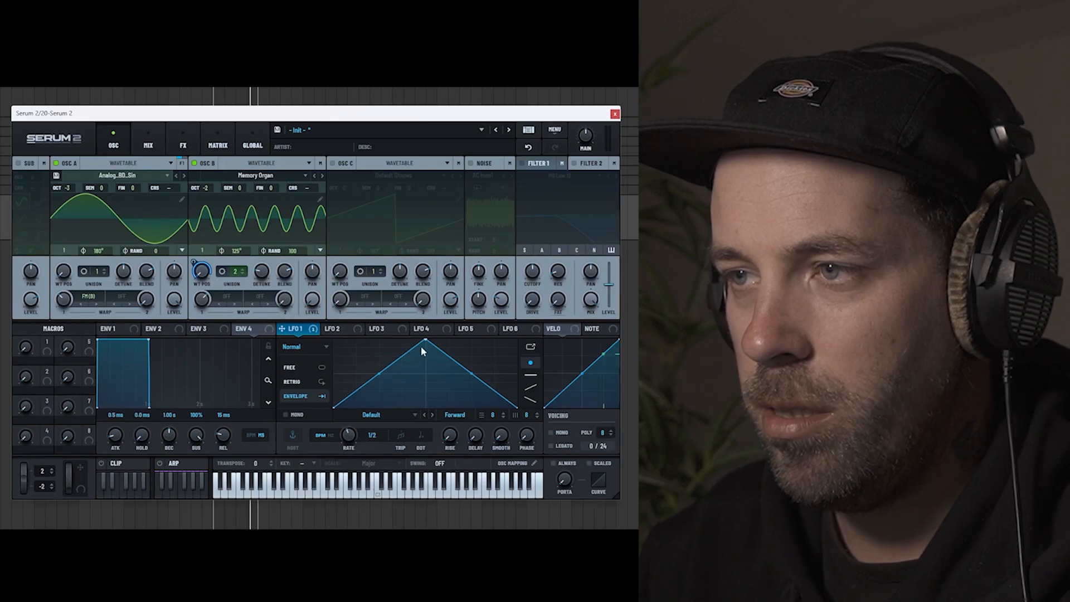
Step: Reshape LFO 1 into two early peaks, a midpoint drop to zero and a lower third peak, and adjust its modulation depth
left_click_drag(425, 340, 471, 359)
double_click(377, 373)
double_click(463, 381)
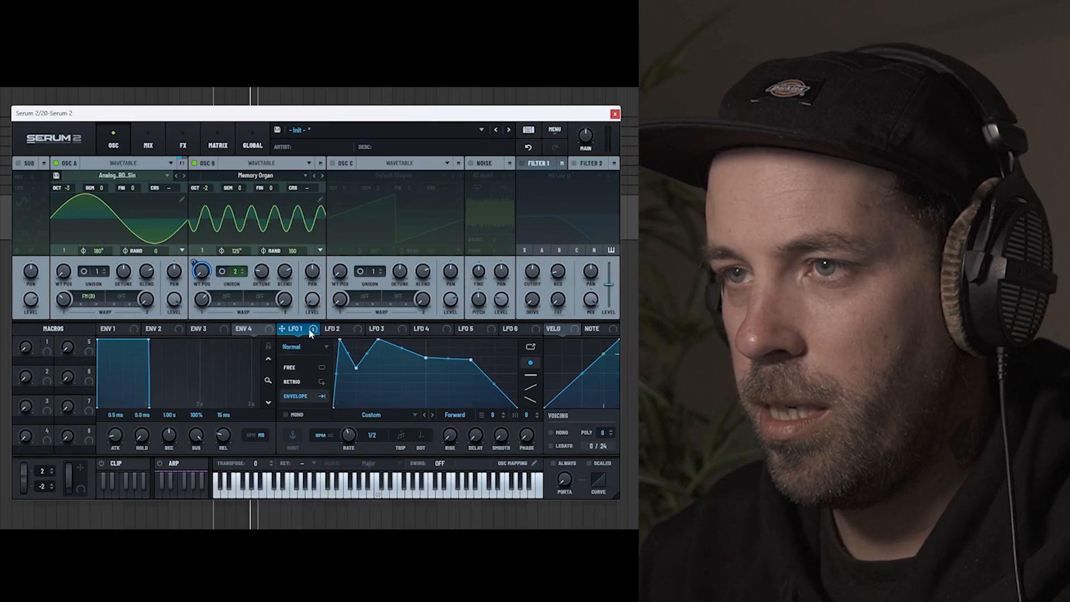
mouse_move(194, 262)
left_mouse_down()
mouse_move(194, 286)
mouse_move(193, 244)
left_mouse_up()
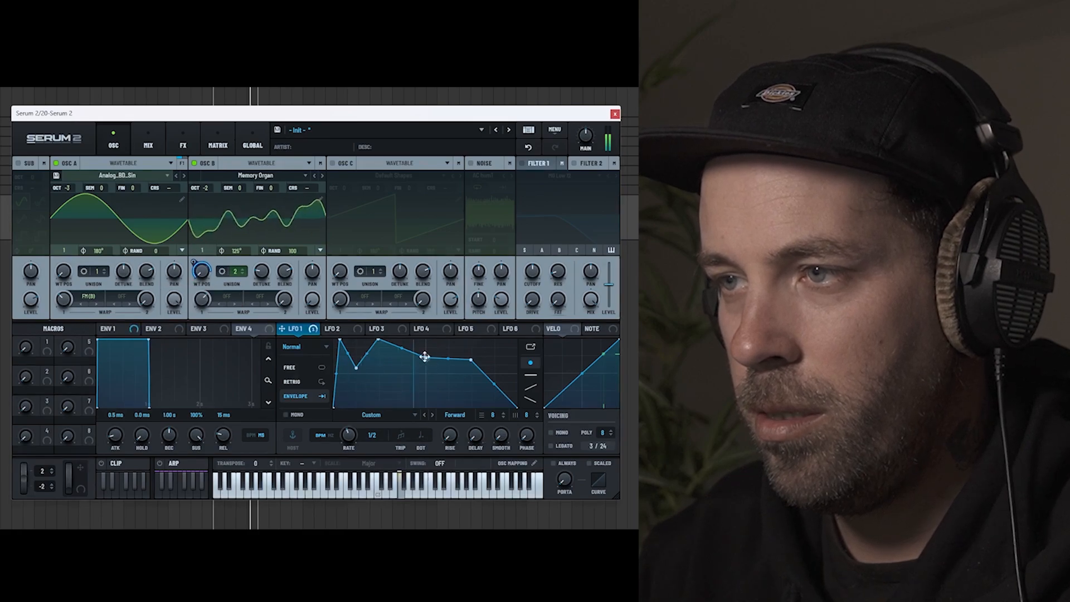
left_click_drag(426, 358, 425, 408)
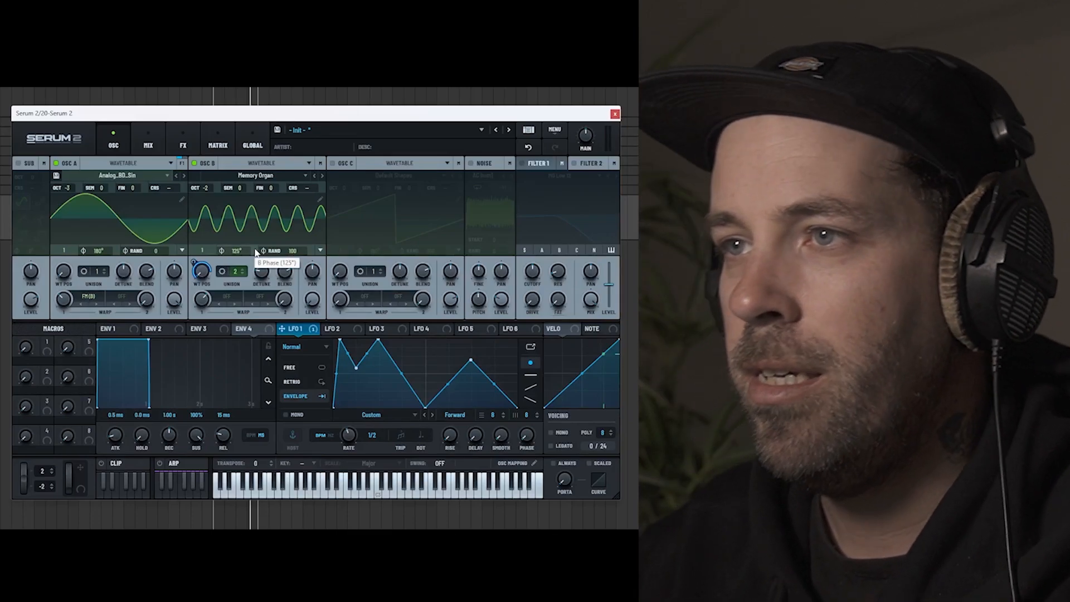
Step: Enable the noise oscillator and load the HP12 White Noise sample from S2 Noises
left_click(472, 240)
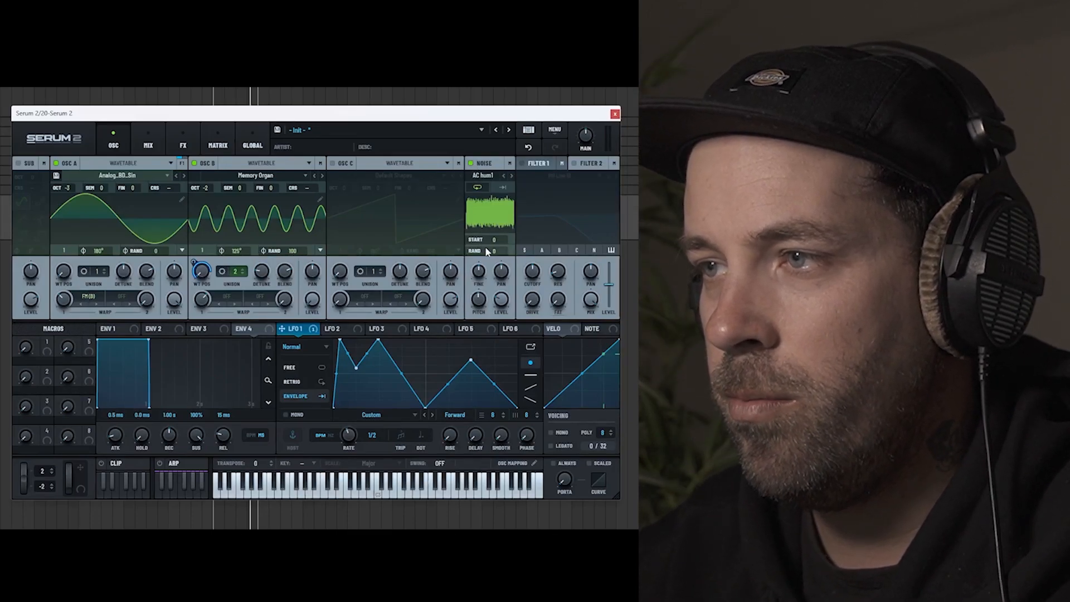
left_click(490, 176)
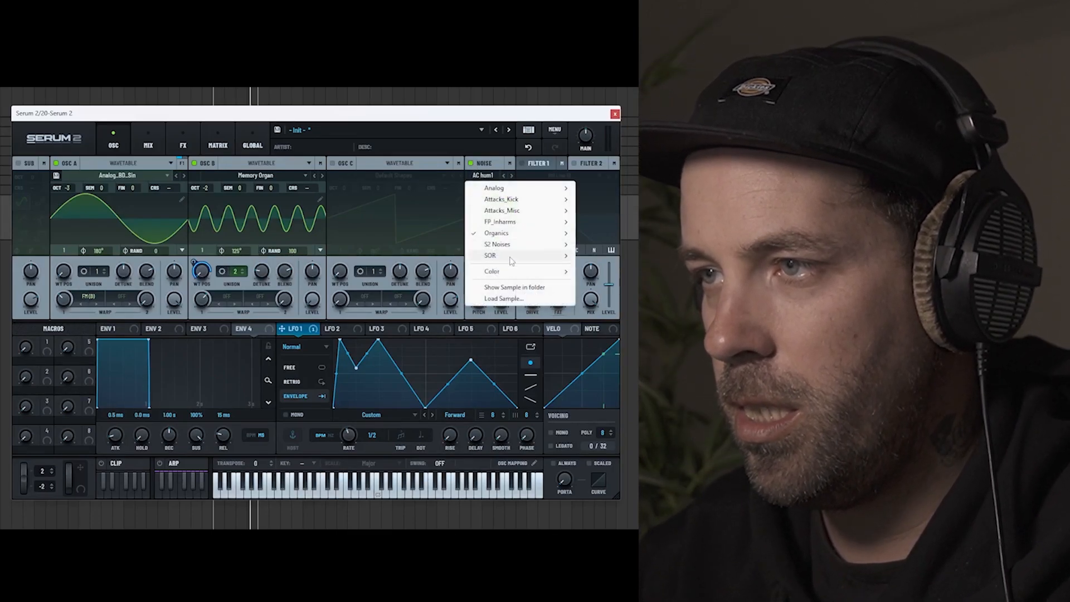
mouse_move(530, 248)
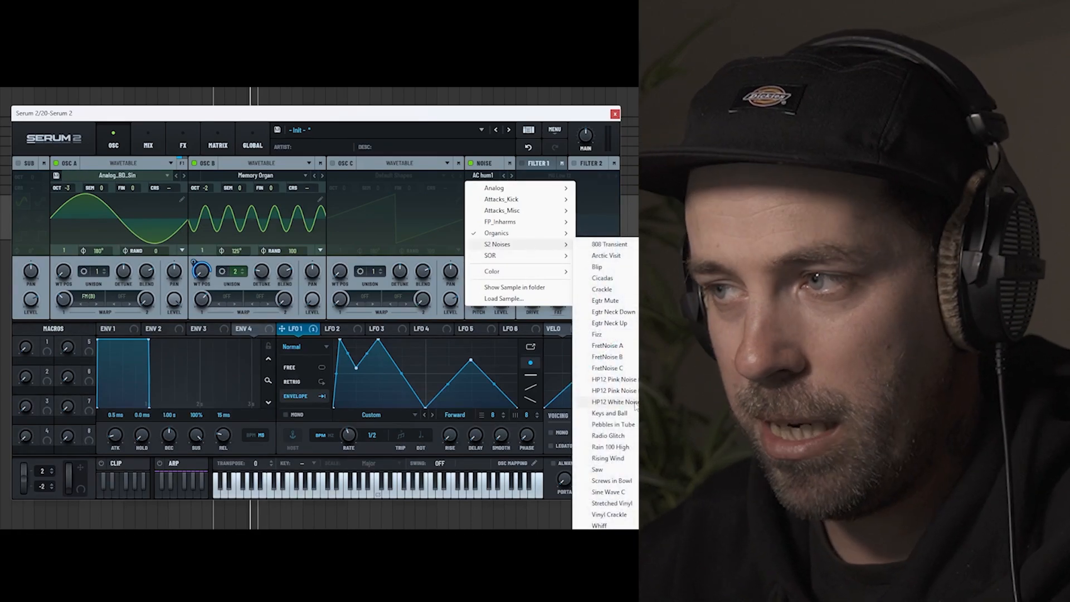
left_click(636, 403)
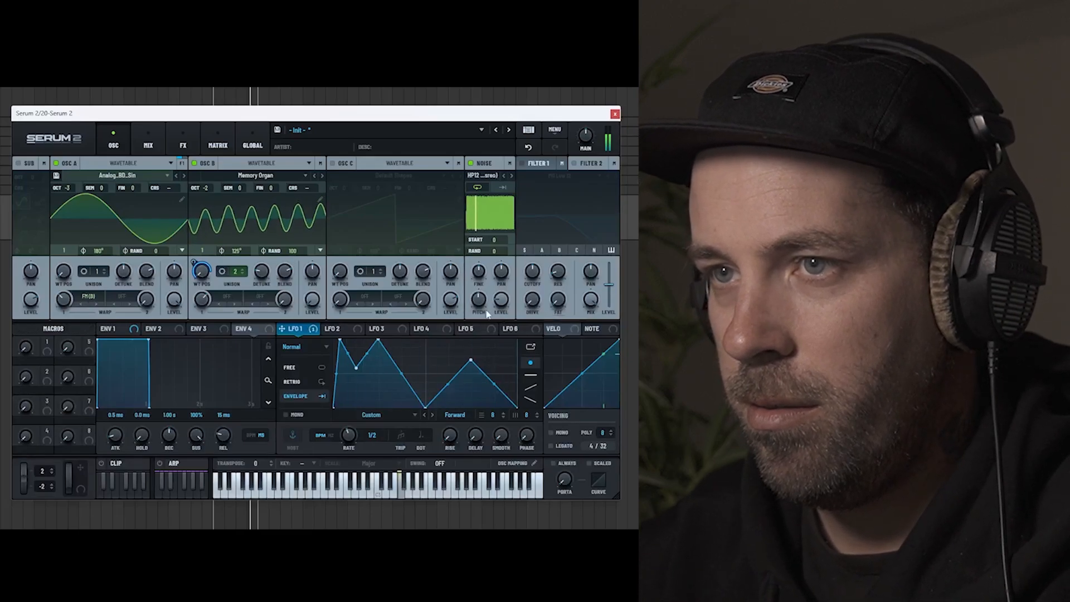
Step: Add a Distortion effect to the main FX chain and set its mode to Overdrive
left_click(148, 142)
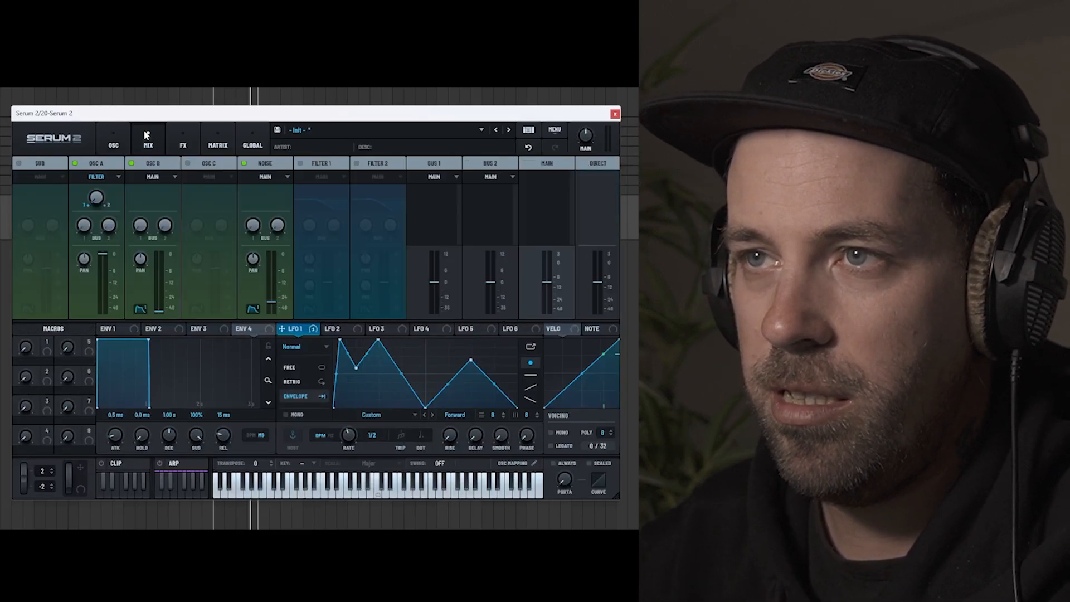
left_click(183, 142)
left_click(19, 181)
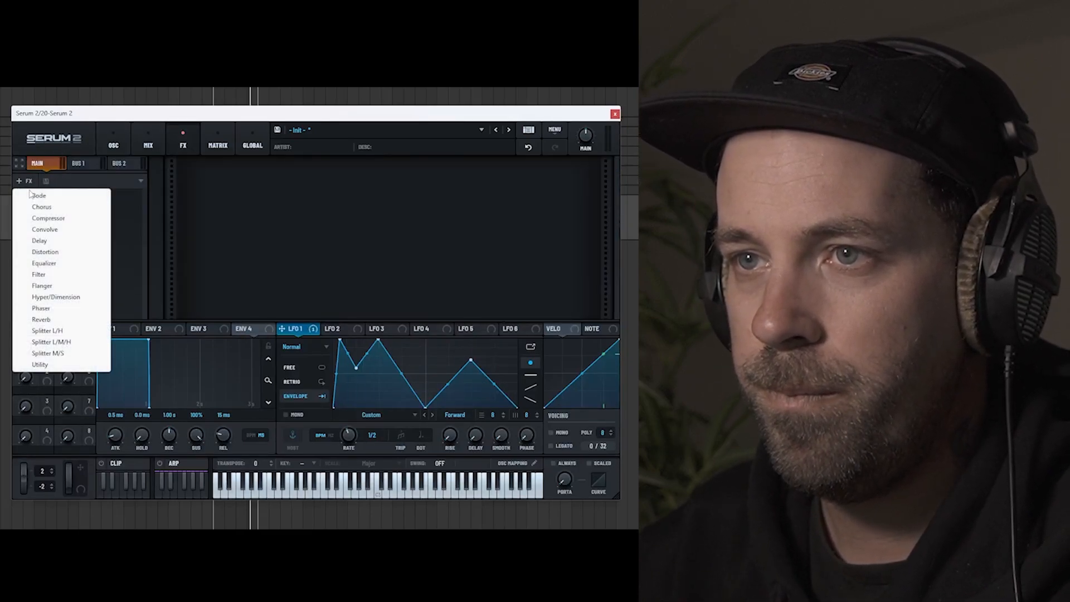
left_click(45, 252)
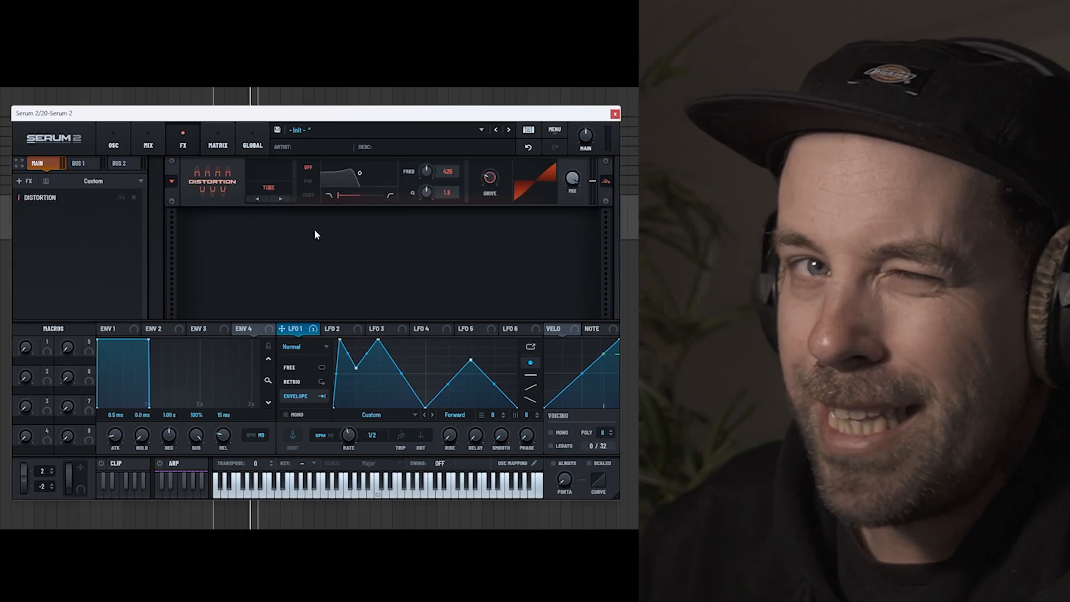
left_click(268, 188)
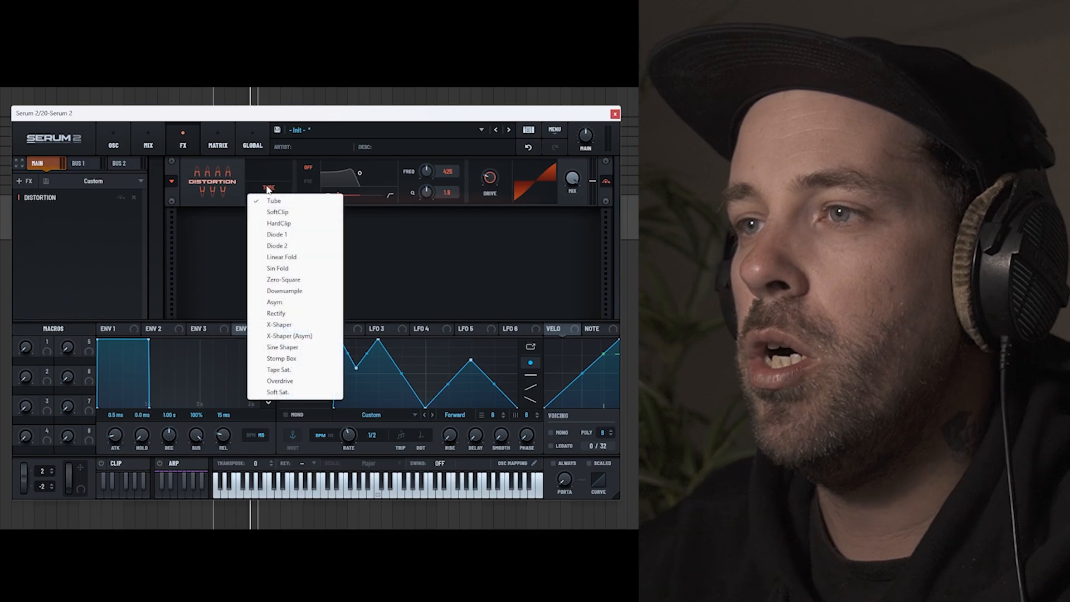
left_click(280, 381)
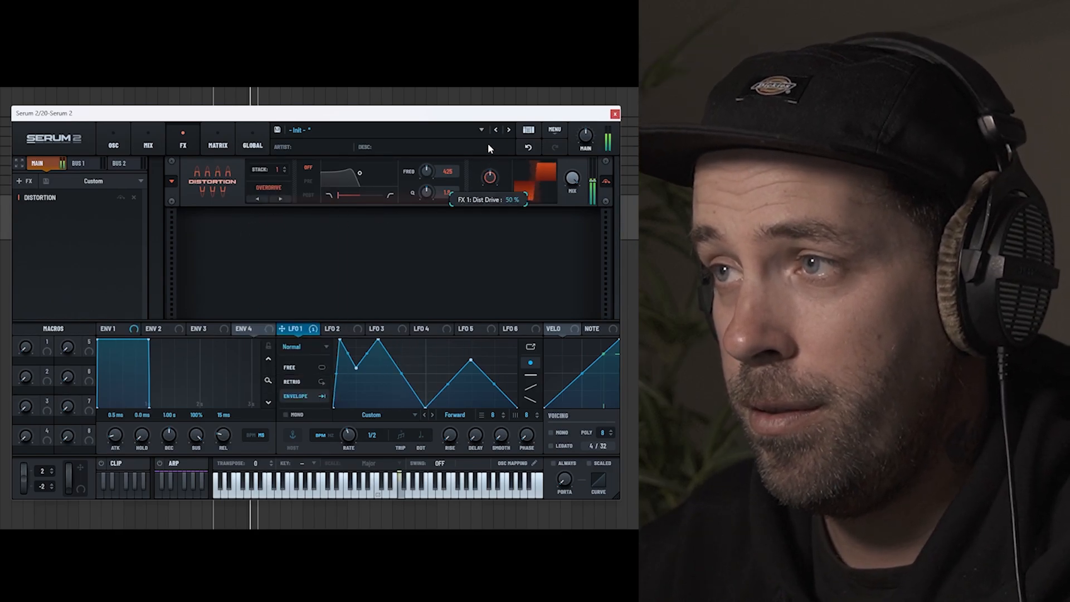
Step: Set the distortion's stack to 3, adjust its drive and return to the oscillator page
left_click(285, 167)
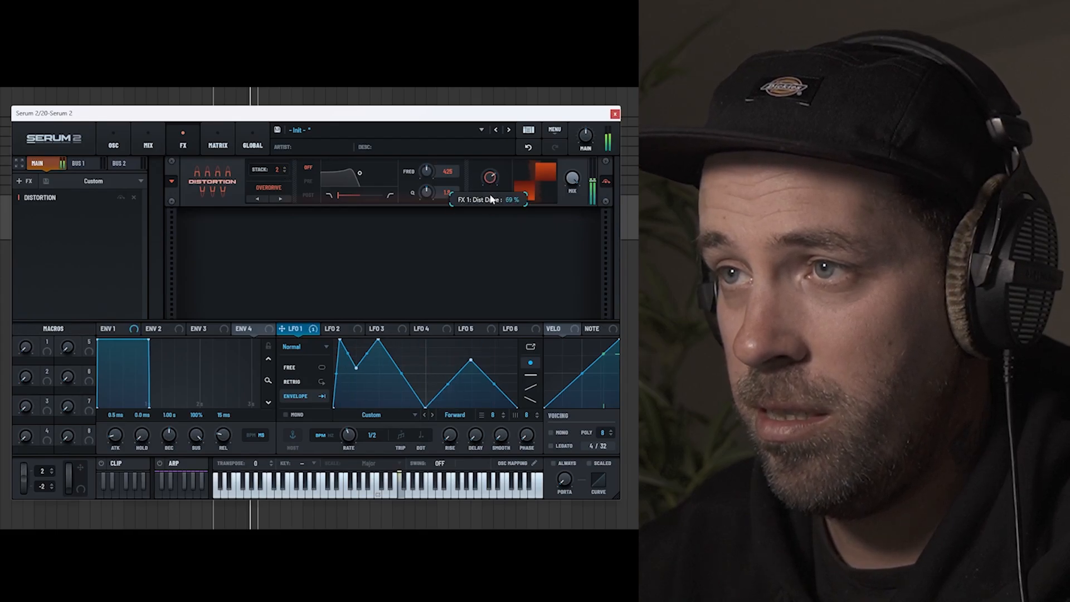
left_click(286, 166)
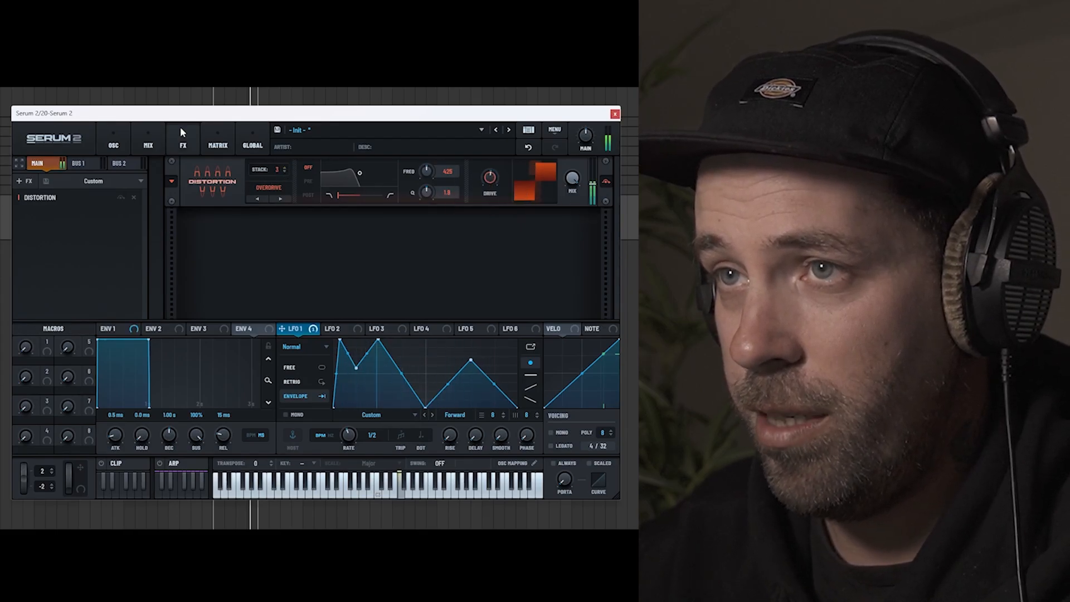
left_click(117, 139)
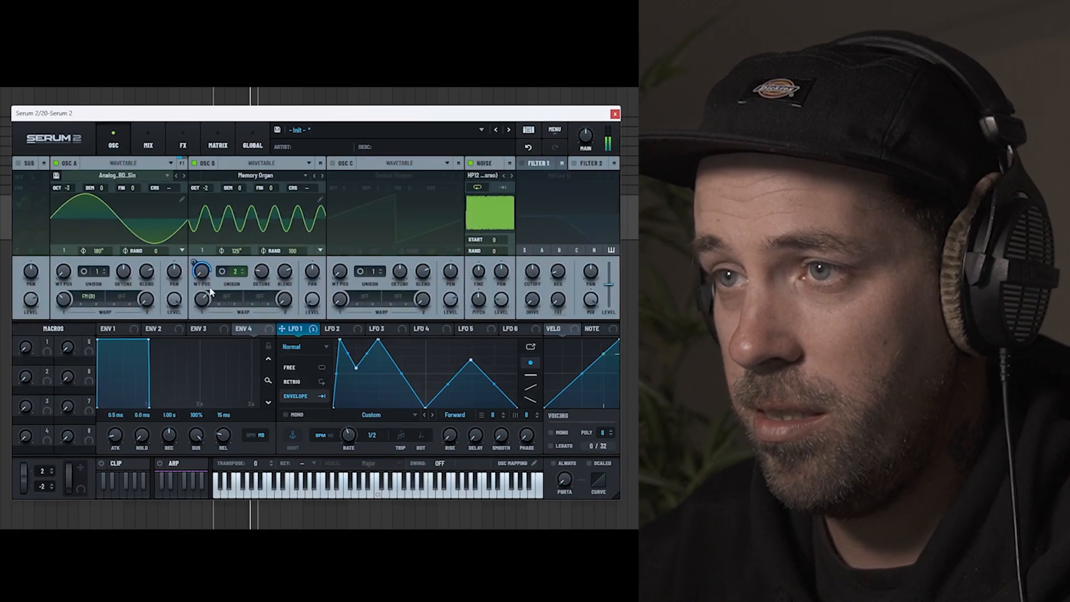
Step: Adjust the LFO 1 modulation on oscillator B's wavetable position and set oscillator B's octave to -3
mouse_move(205, 276)
left_mouse_down()
mouse_move(207, 250)
mouse_move(201, 289)
left_mouse_up()
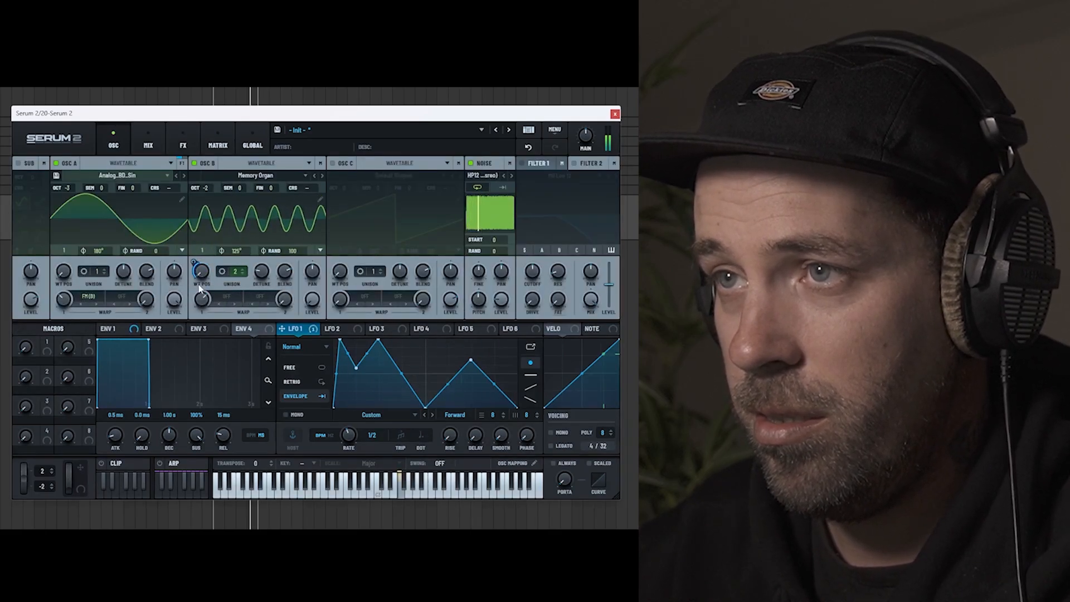
left_click_drag(205, 186, 206, 196)
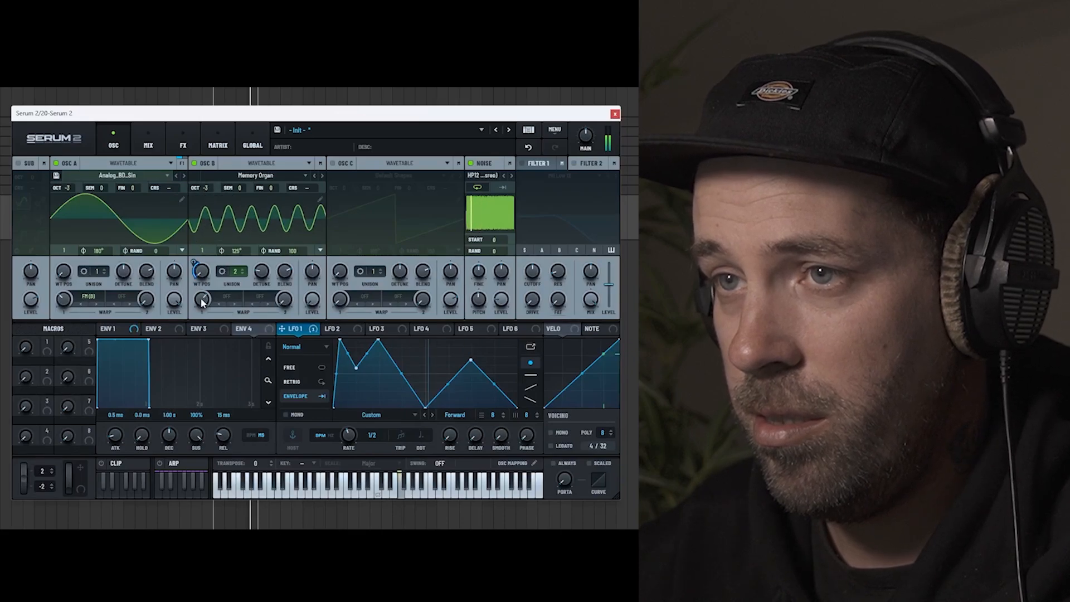
Step: Assign LFO 1 to oscillator A's FM warp and adjust the warp amount and its modulation depth
left_click_drag(202, 302, 76, 326)
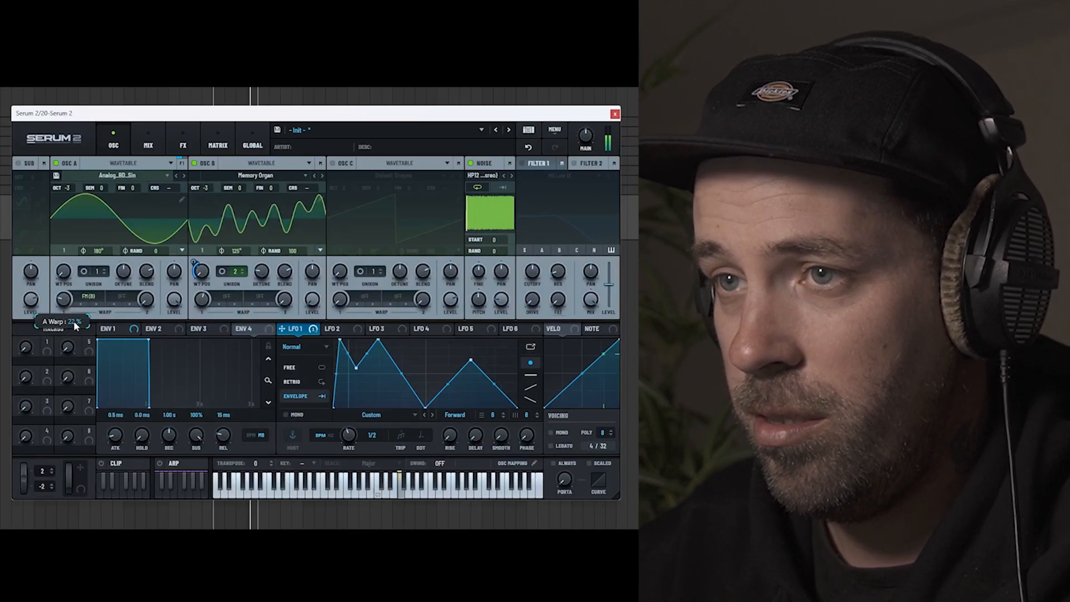
left_click_drag(301, 333, 56, 289)
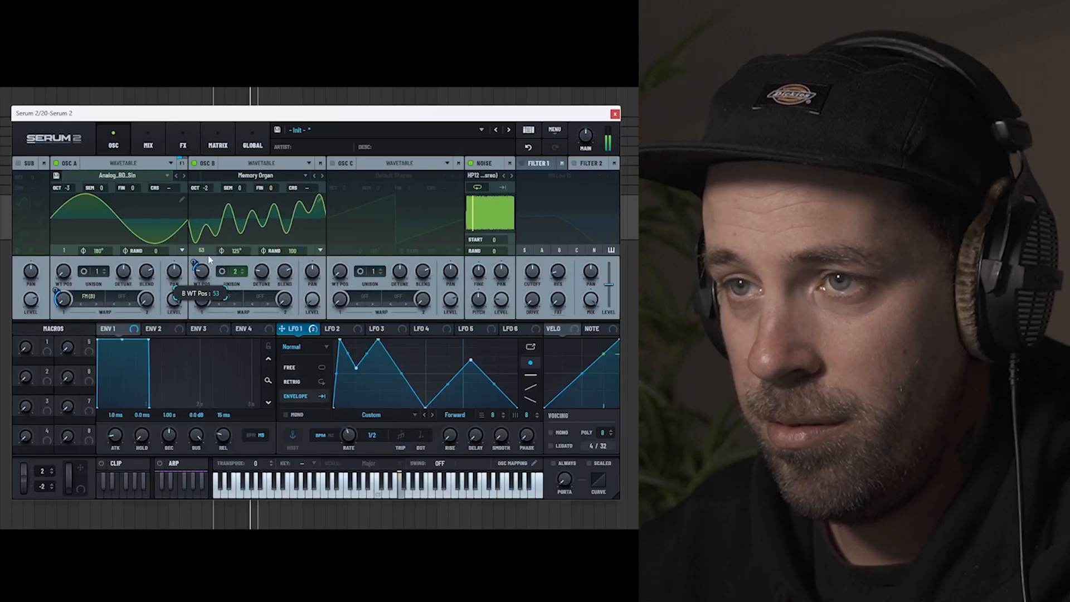
mouse_move(60, 303)
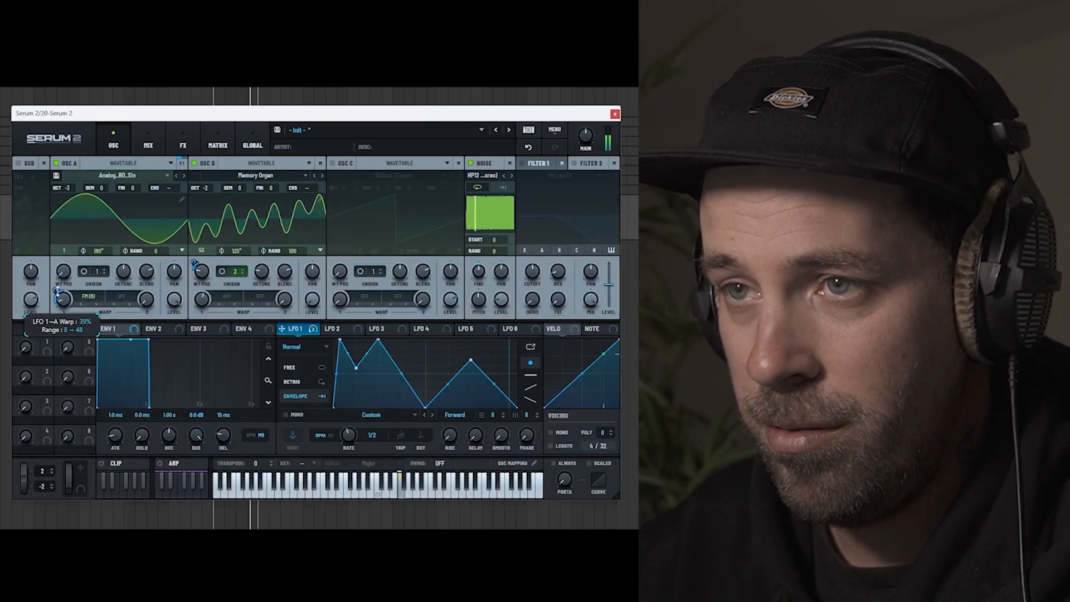
left_click_drag(60, 301, 61, 296)
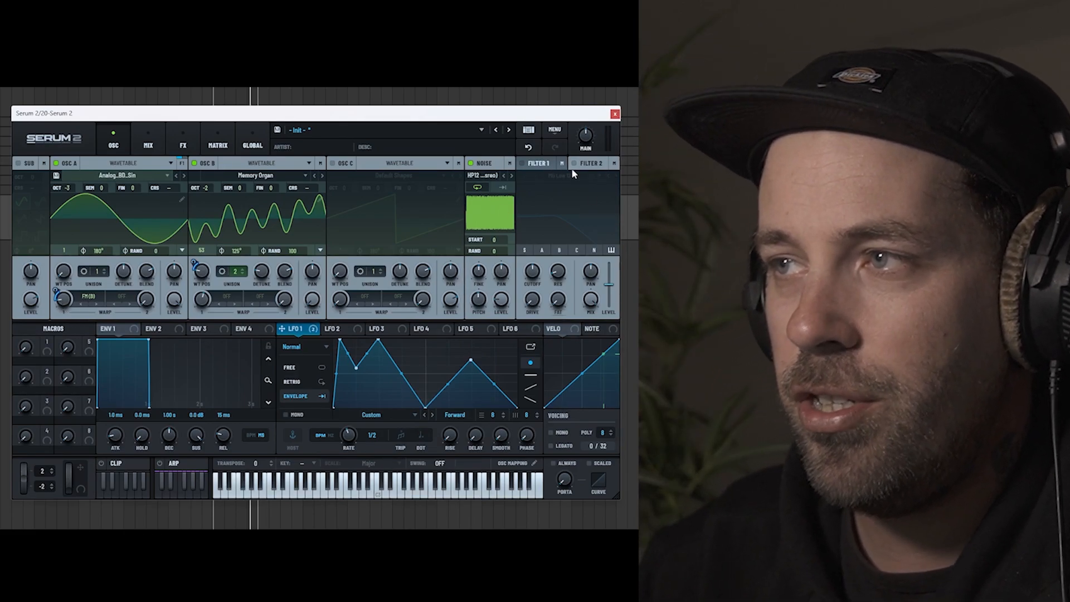
Step: Enable Filter 1 for oscillator A and assign LFO 1 to its cutoff
left_click(577, 166)
left_click(590, 163)
left_click(540, 164)
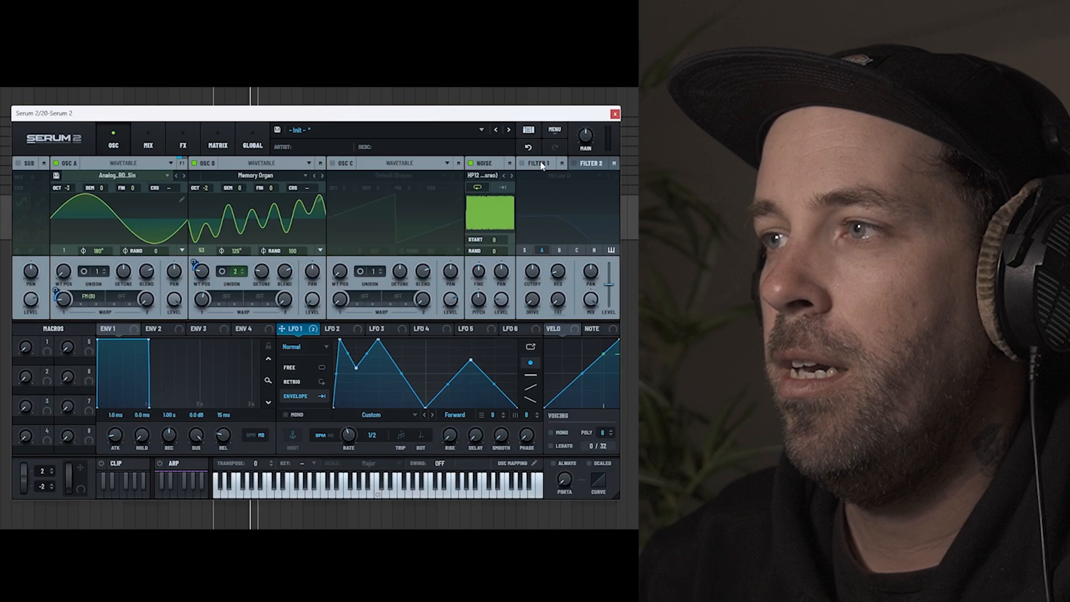
left_click(585, 163)
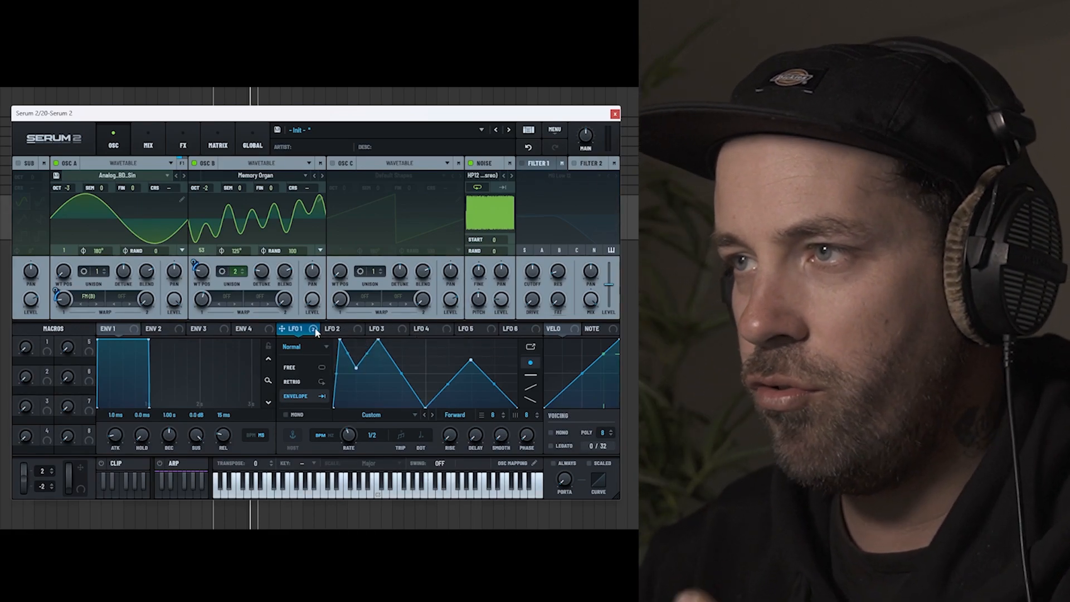
left_click(522, 163)
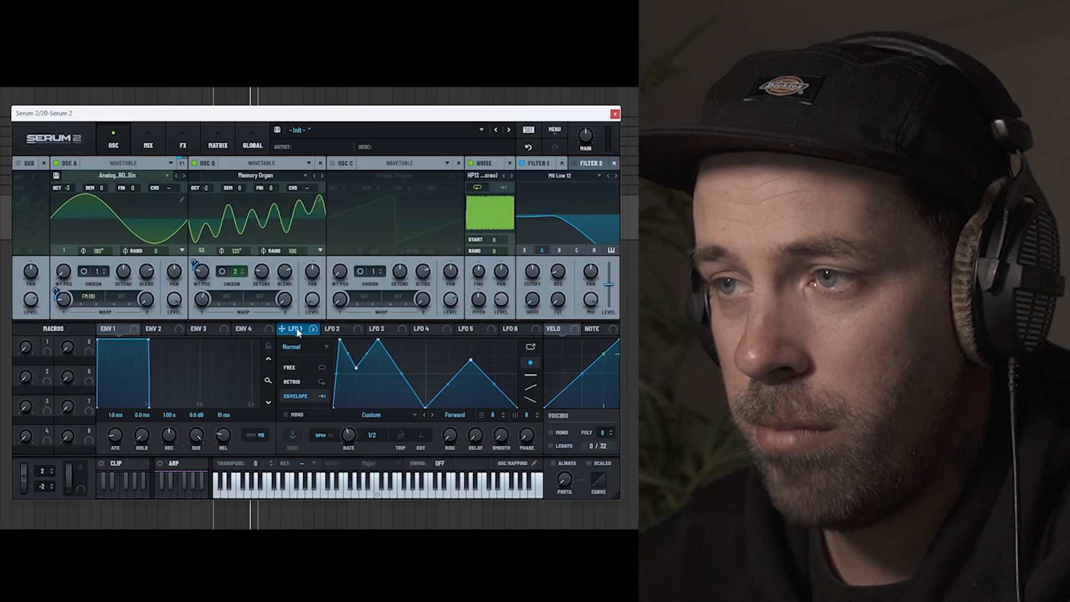
left_click_drag(313, 330, 531, 277)
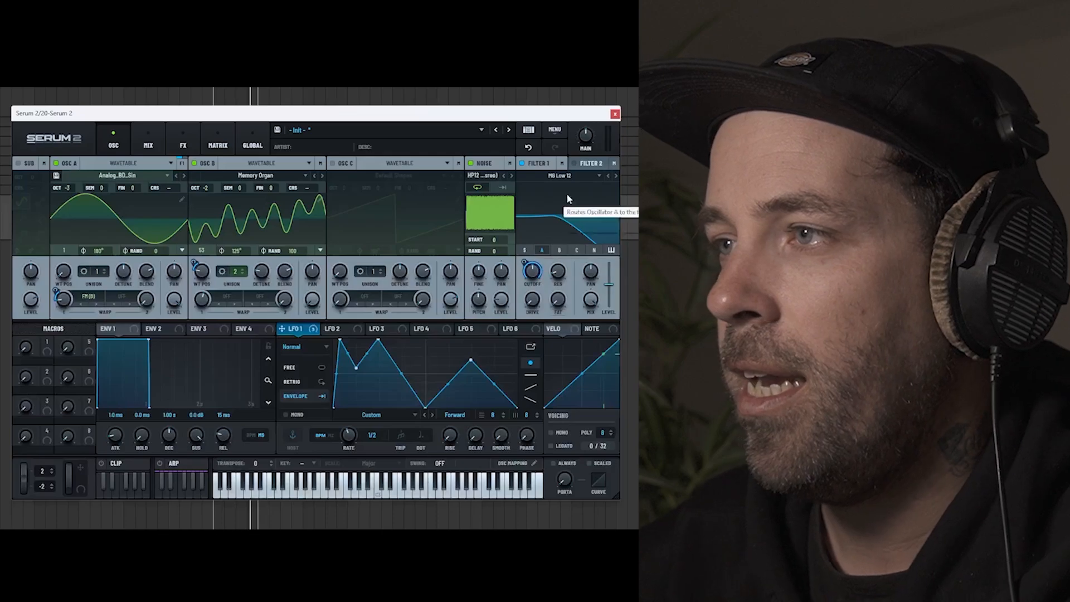
Step: Change Filter 1's type to Bandreject from the Misc filters
left_click(569, 177)
mouse_move(569, 224)
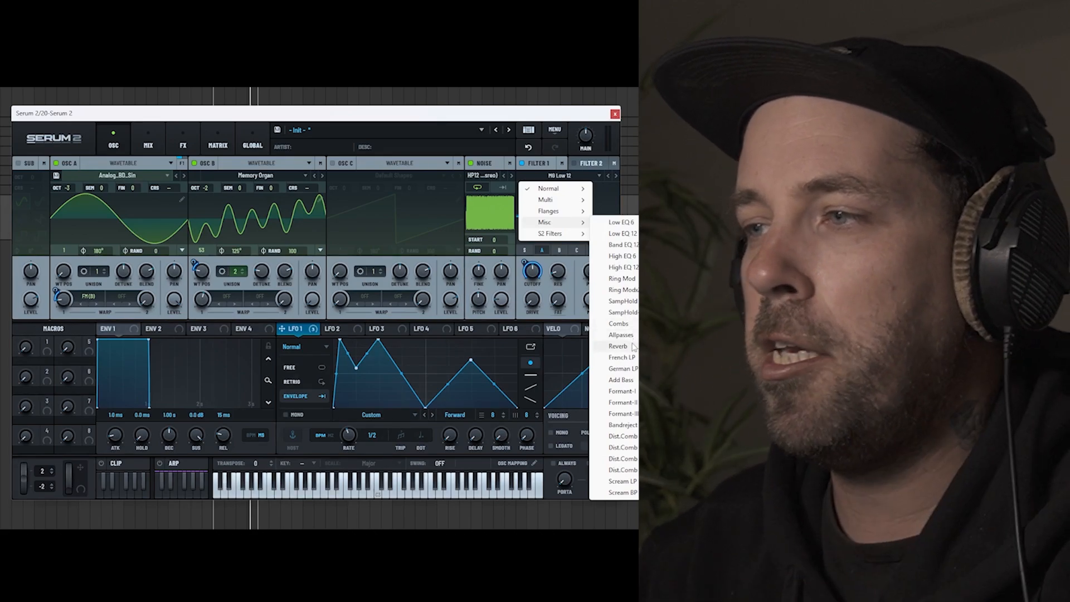
left_click(622, 425)
Step: Adjust Filter 1's cutoff, modulation depth, drive and width, and lower LFO 1's dip between its first two peaks to zero
left_click_drag(534, 304, 568, 225)
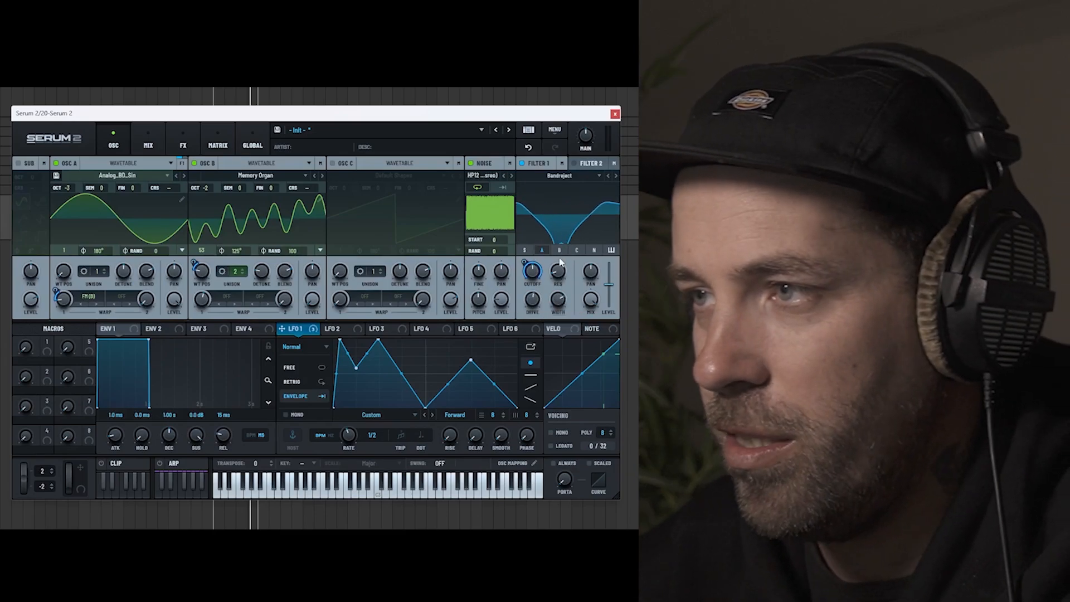
left_click_drag(526, 263, 524, 235)
left_click_drag(531, 302, 539, 391)
left_click_drag(562, 309, 566, 333)
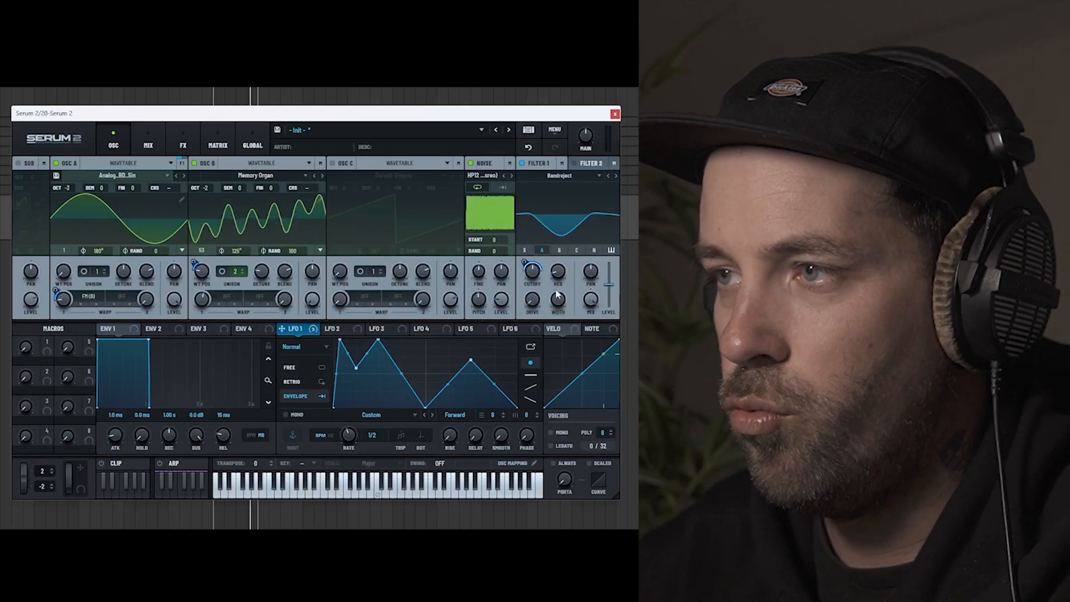
left_click_drag(534, 272, 543, 308)
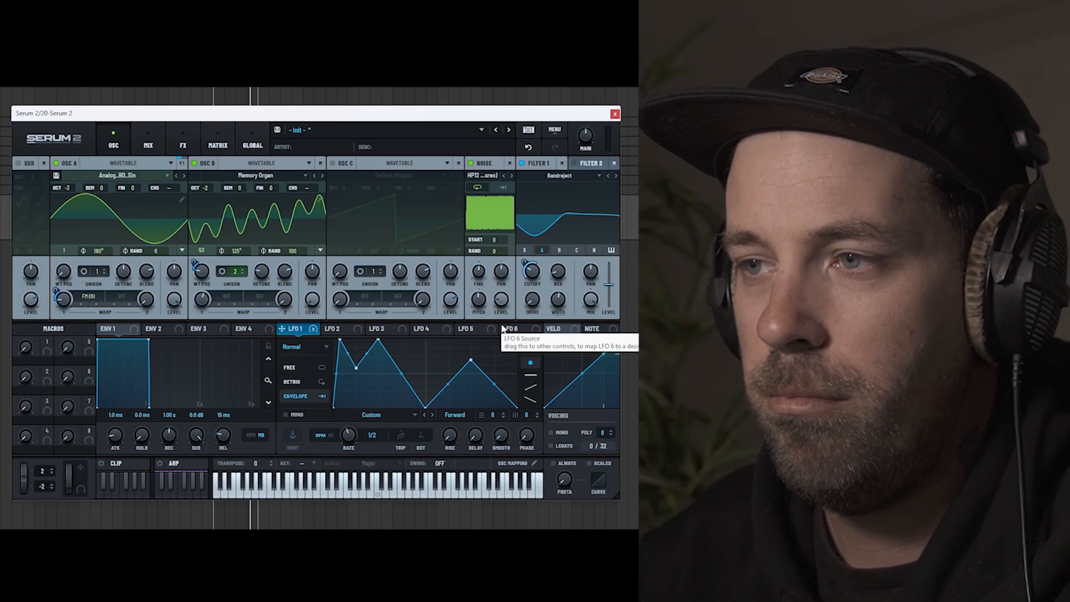
left_click_drag(355, 369, 359, 422)
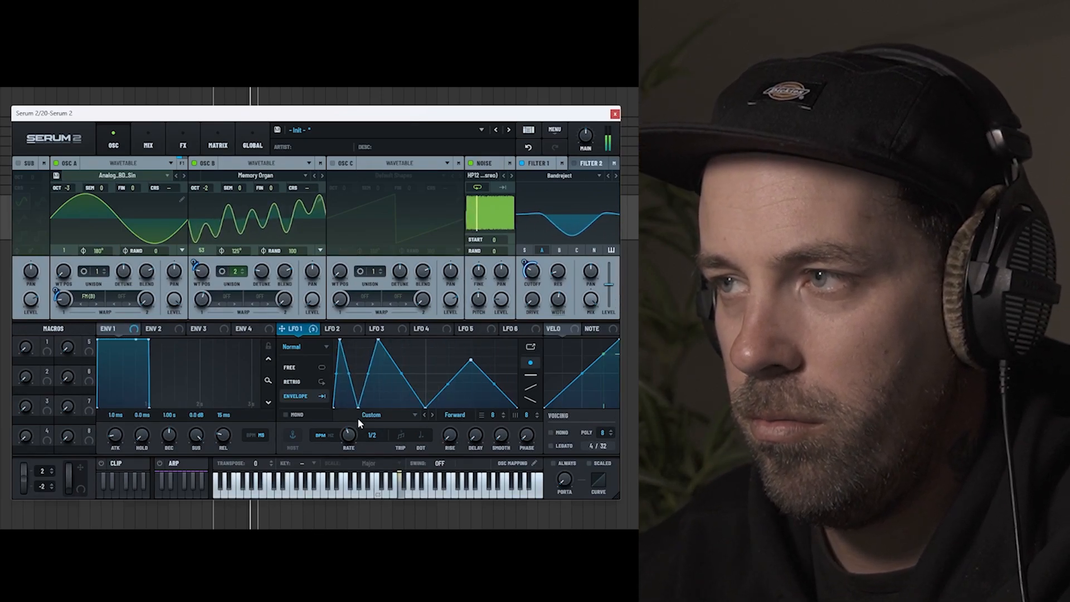
Step: Enable Filter 2 and route the noise oscillator through it
left_click(568, 164)
left_click(574, 164)
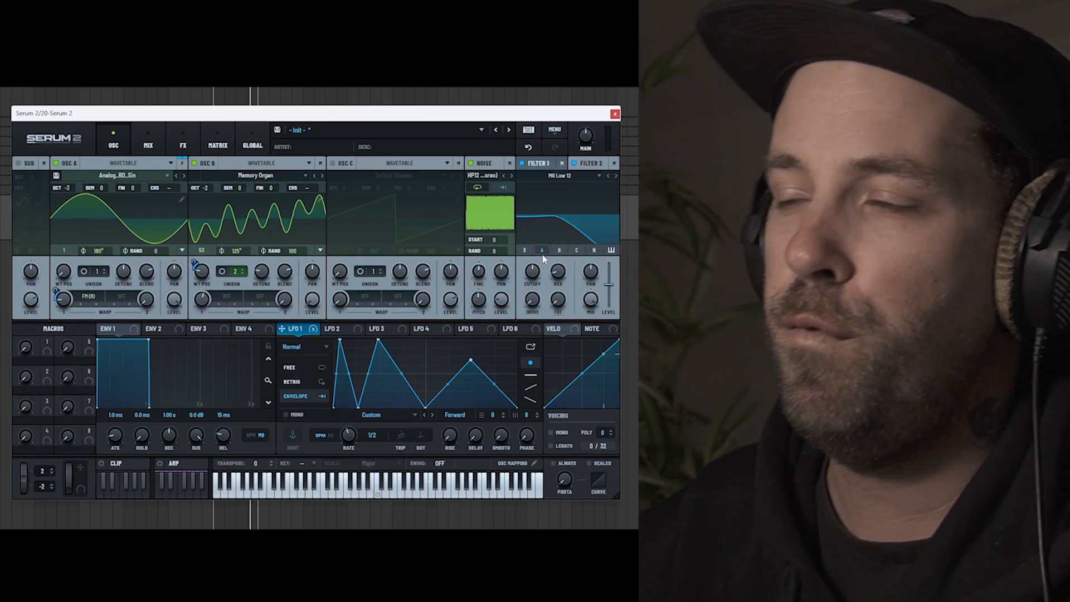
left_click(593, 251)
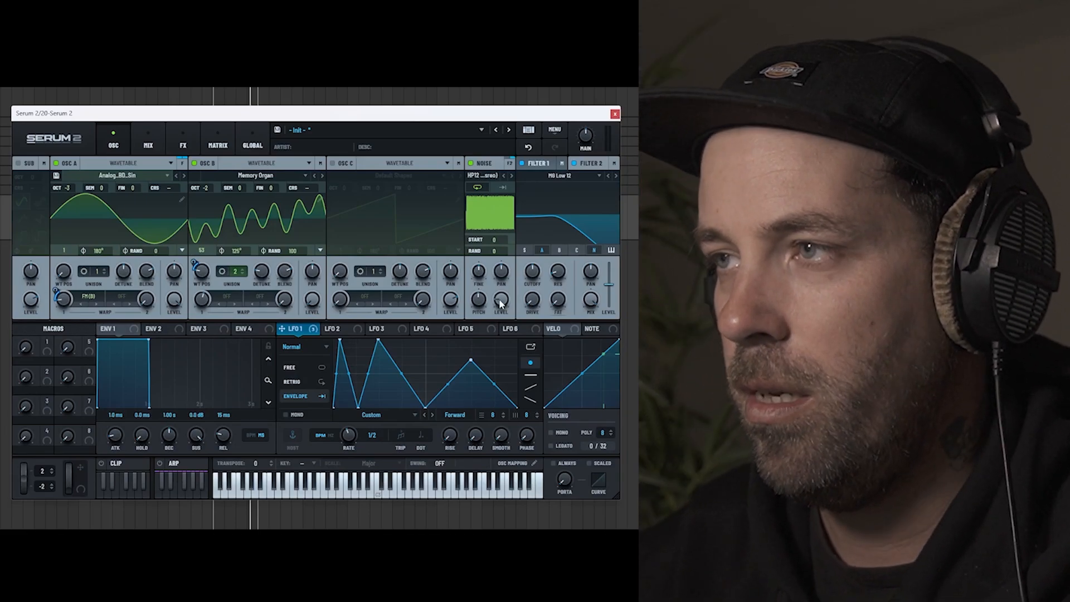
Step: Change Filter 2's type to Low 24 from the Normal filters
left_click(570, 176)
mouse_move(566, 193)
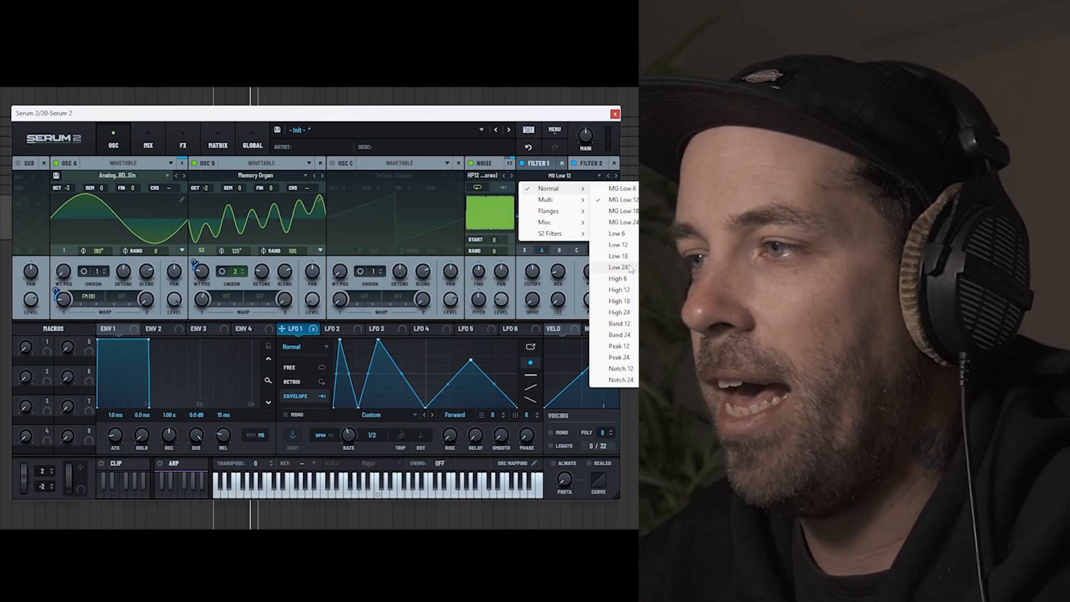
left_click(619, 267)
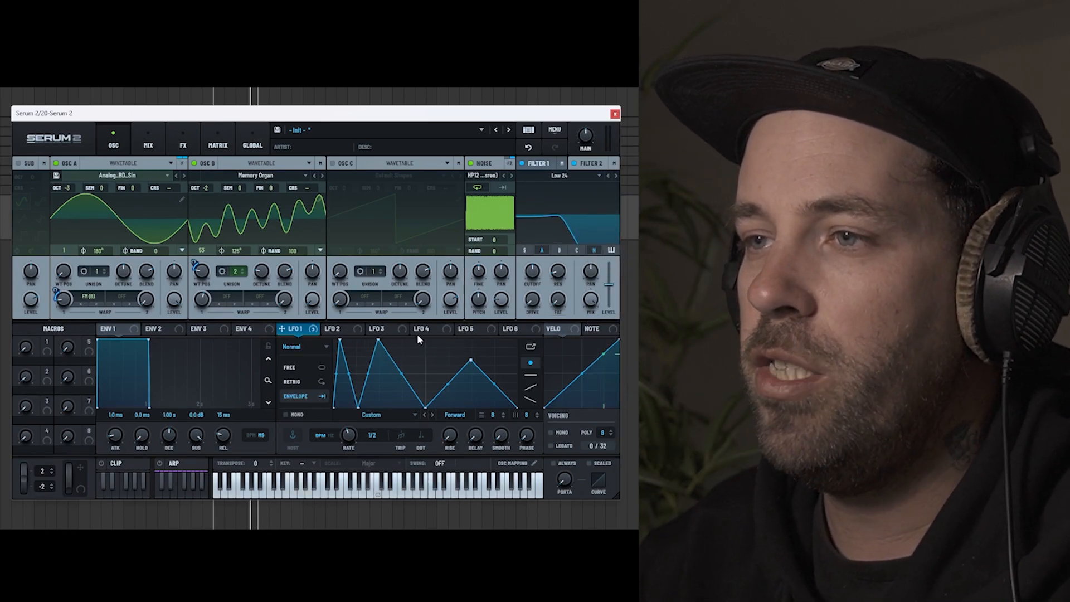
Step: Set LFO 2 to Envelope mode with a one-bar rate and shape it into a triangle peaking at the midpoint
left_click(340, 331)
left_click_drag(426, 341, 334, 341)
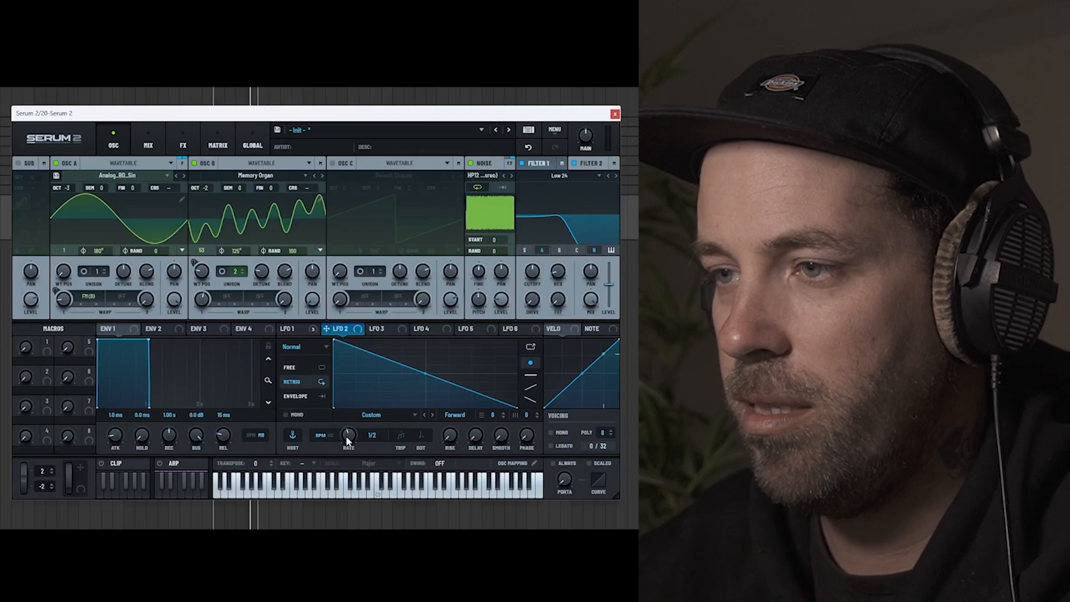
left_click(302, 396)
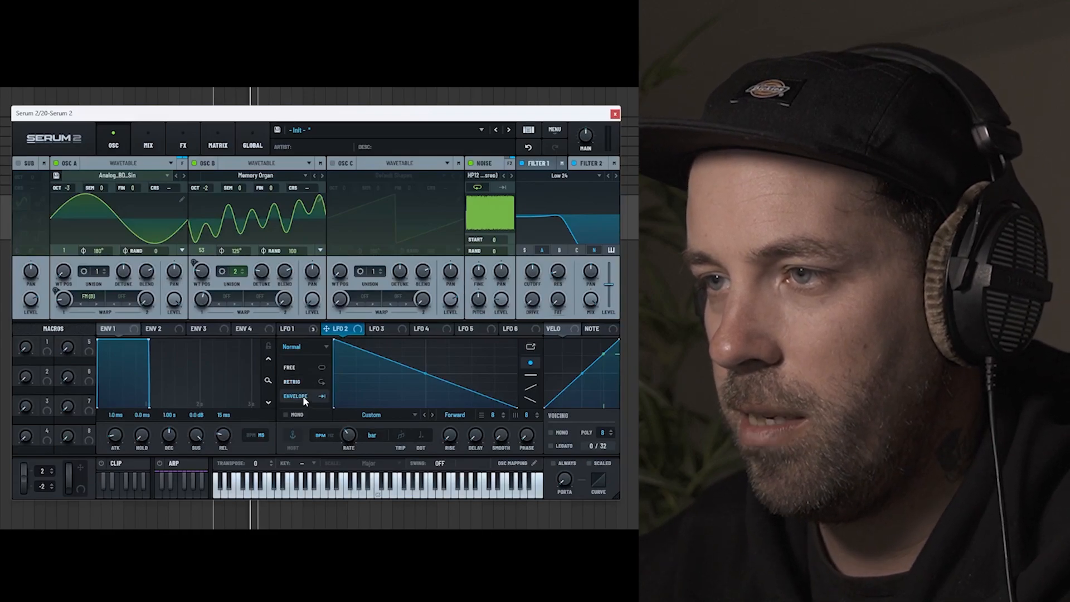
left_click_drag(335, 340, 433, 339)
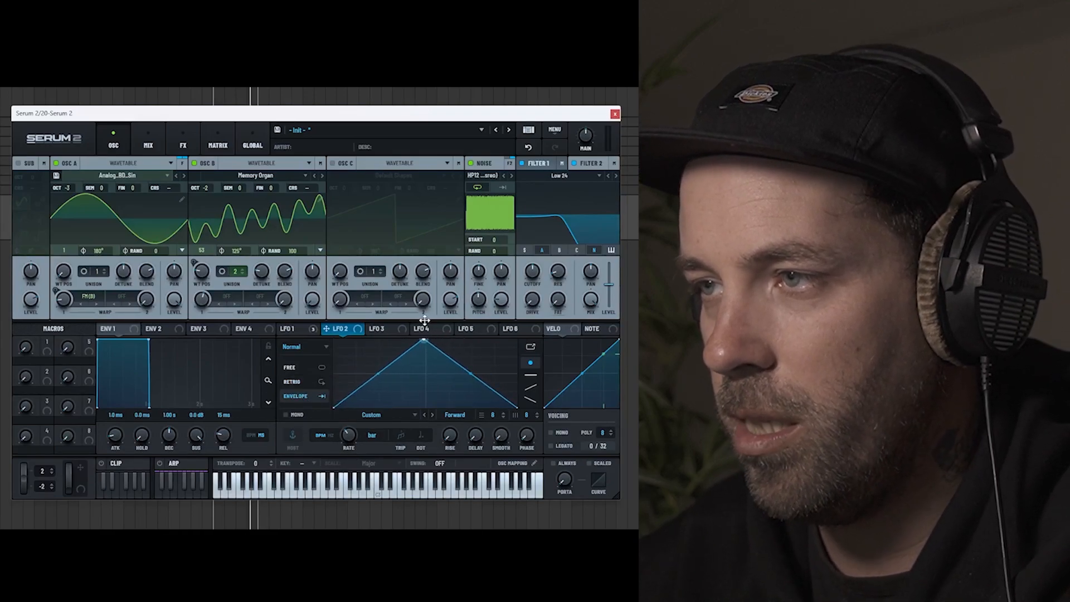
Step: Assign LFO 2 to Filter 2's cutoff, set its rate to 1/4, and reshape it with an earlier peak and an added decay point
left_click_drag(327, 330, 537, 307)
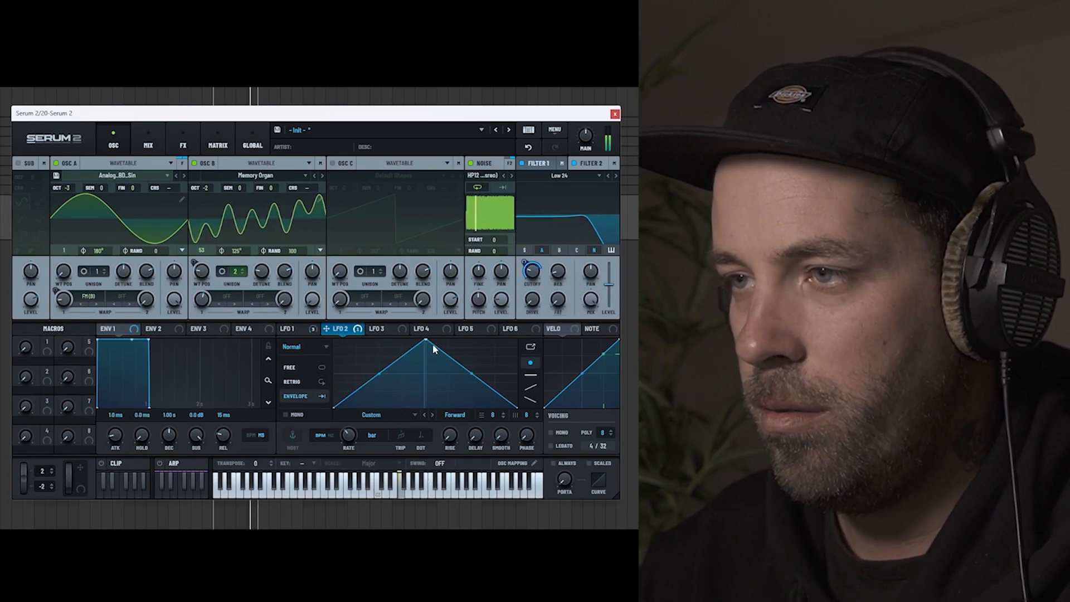
left_click_drag(425, 339, 404, 402)
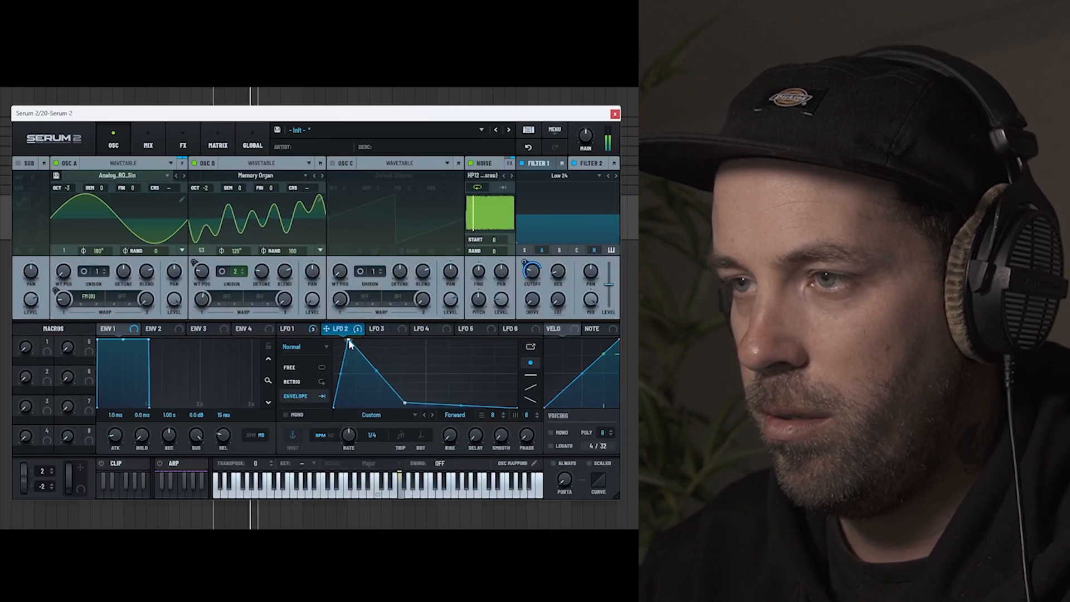
left_click_drag(348, 340, 381, 339)
left_click_drag(405, 403, 444, 375)
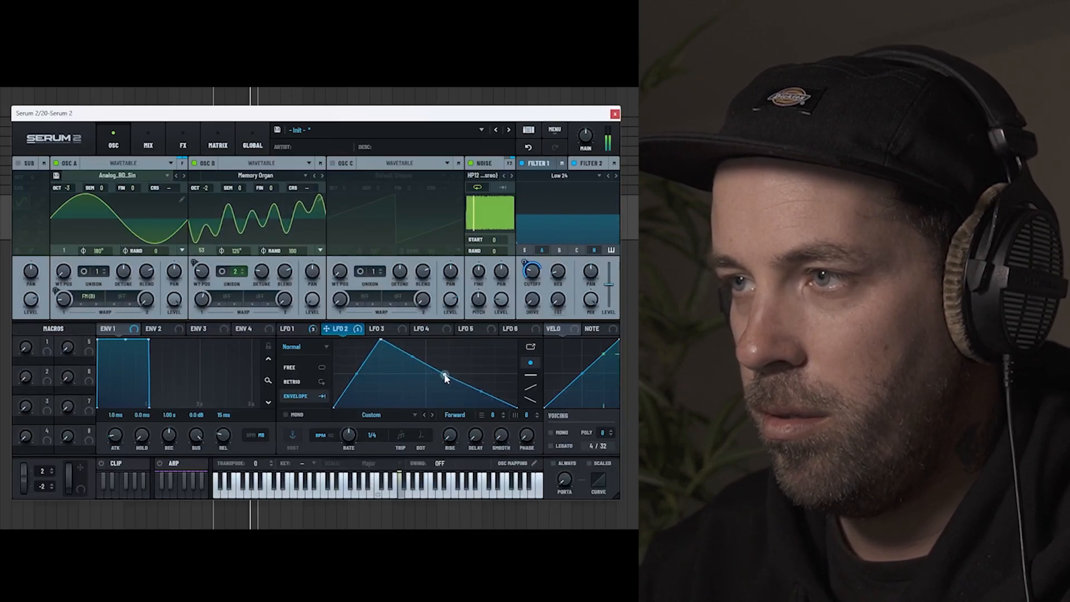
Step: Raise Filter 2's level and adjust its cutoff and LFO 2 modulation depth
left_click_drag(609, 286, 609, 274)
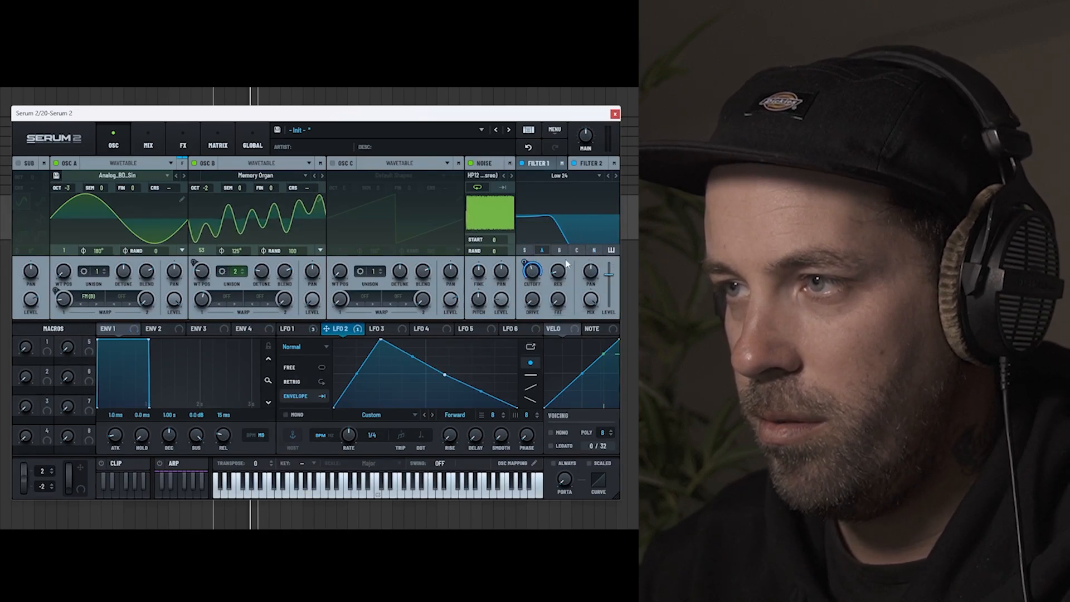
left_click_drag(524, 262, 557, 313)
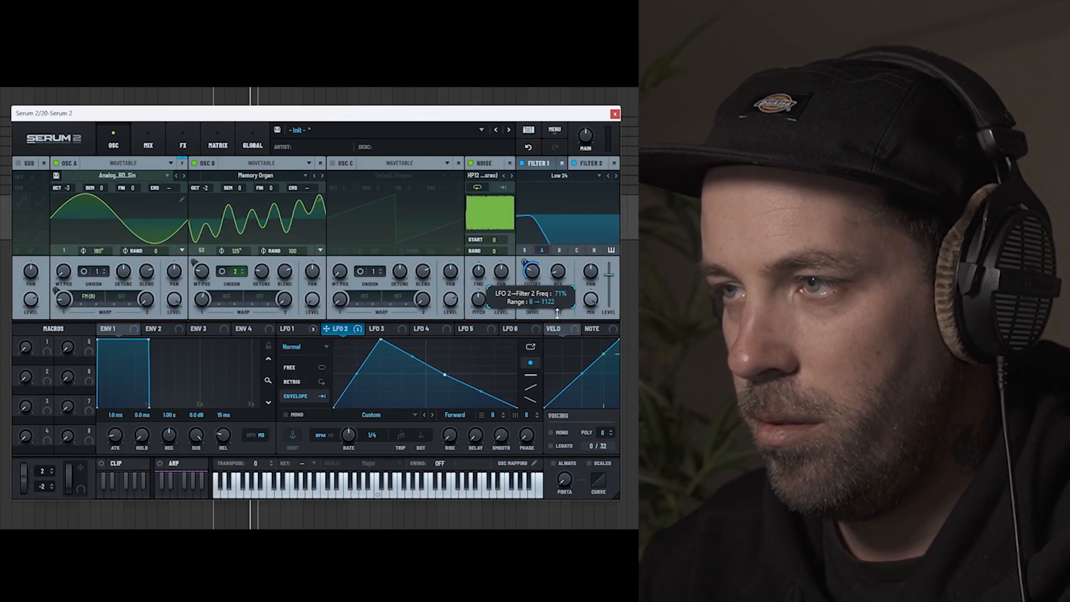
left_click_drag(531, 270, 533, 188)
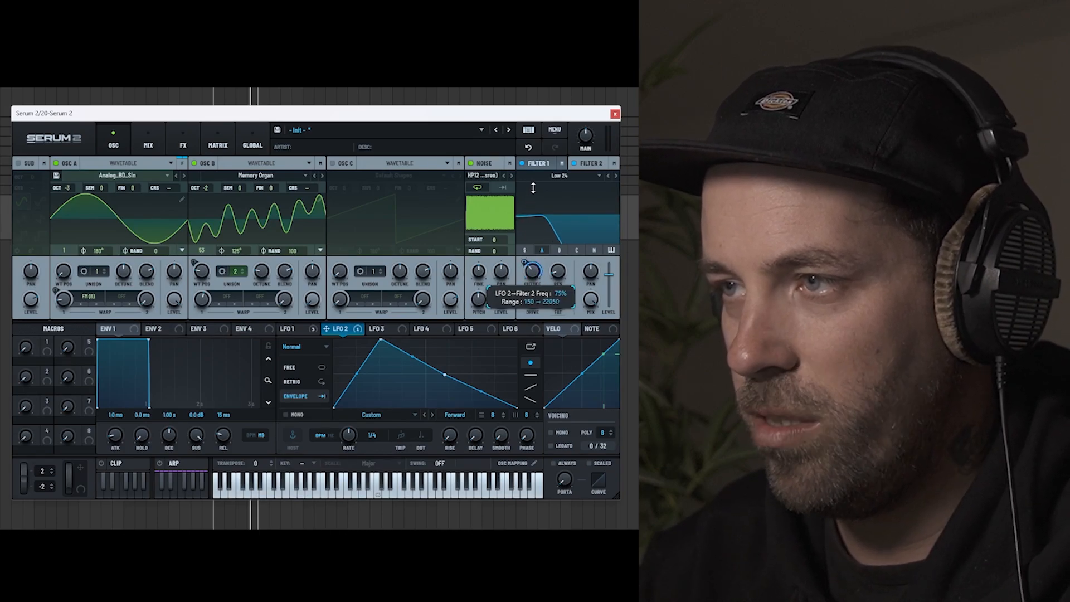
left_click_drag(532, 272, 546, 305)
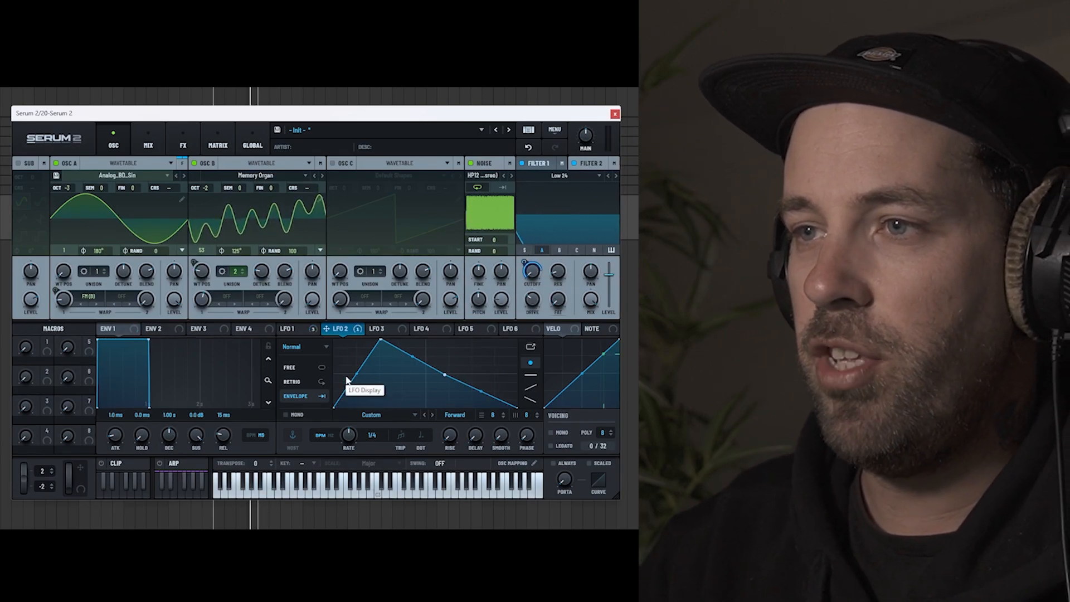
left_click(294, 330)
left_click(334, 330)
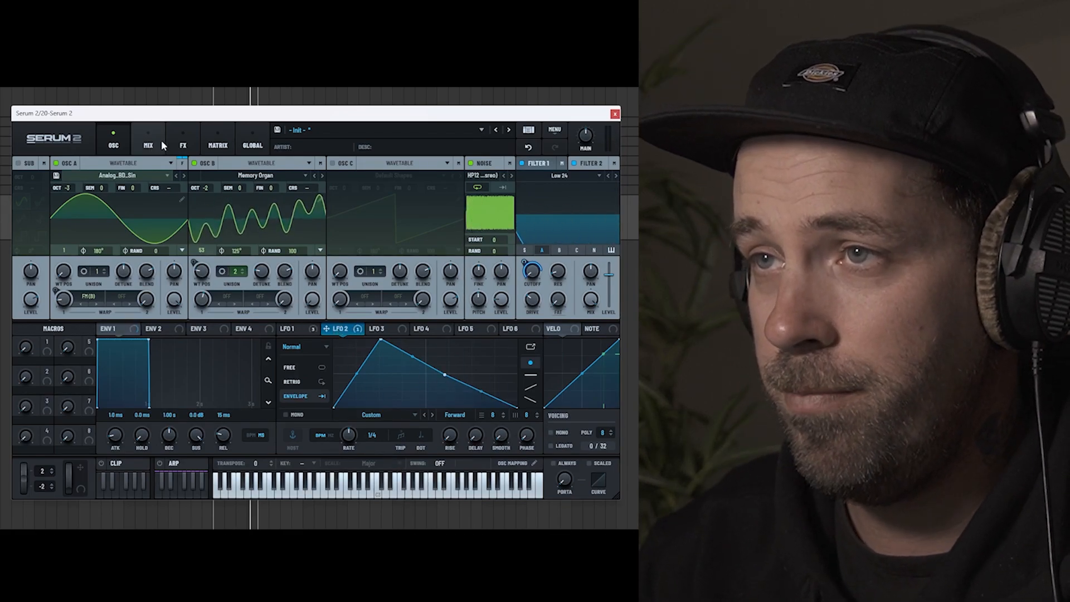
Step: Add a Filter effect after the distortion in the main FX chain and set its type to Reverb from the Misc filters
left_click(174, 143)
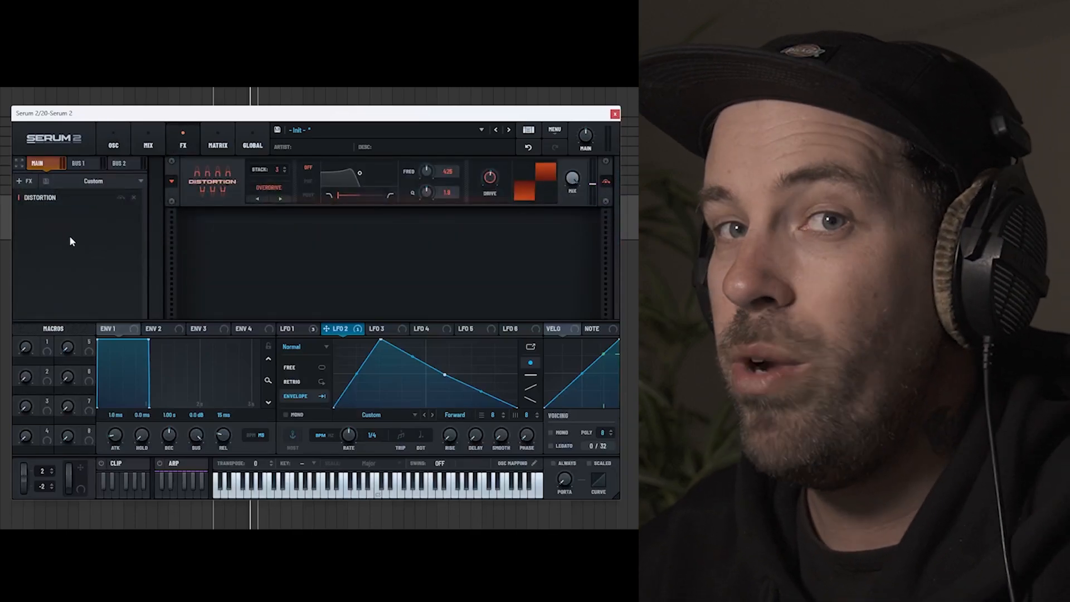
left_click(26, 180)
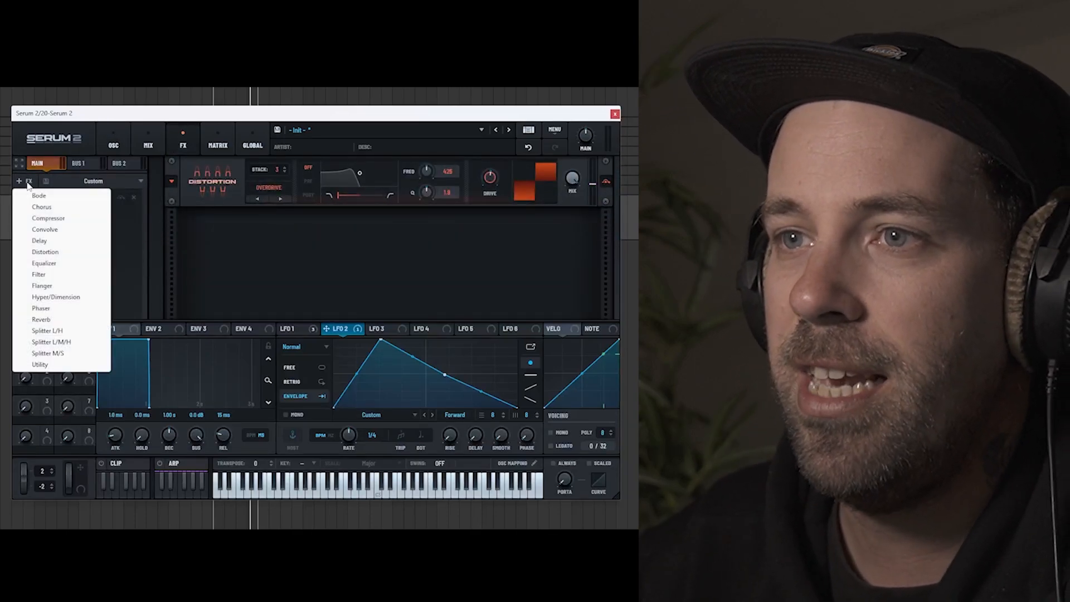
left_click(39, 274)
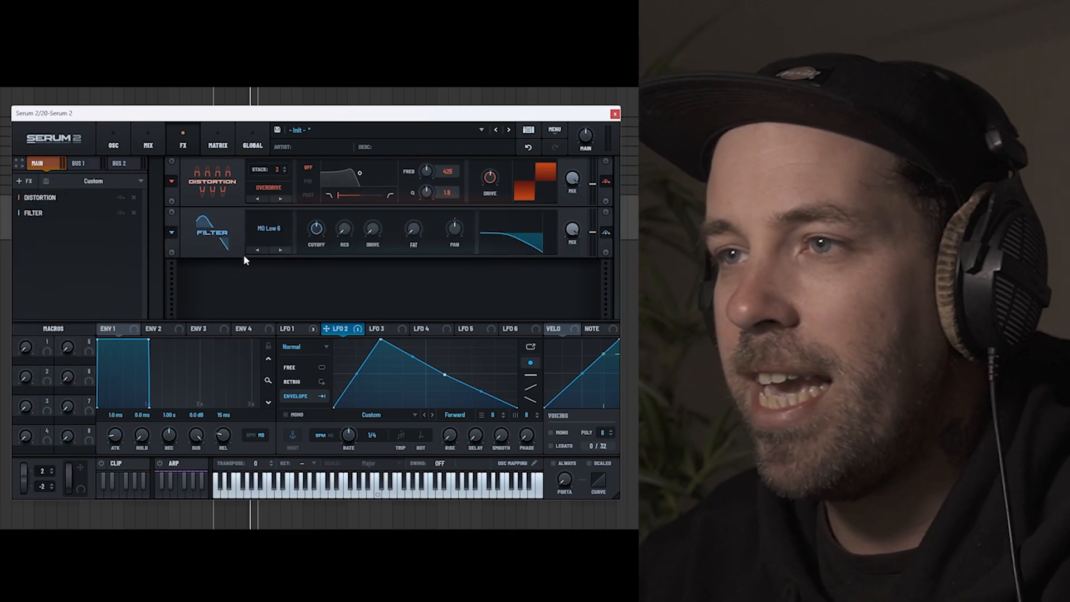
left_click(266, 231)
mouse_move(295, 290)
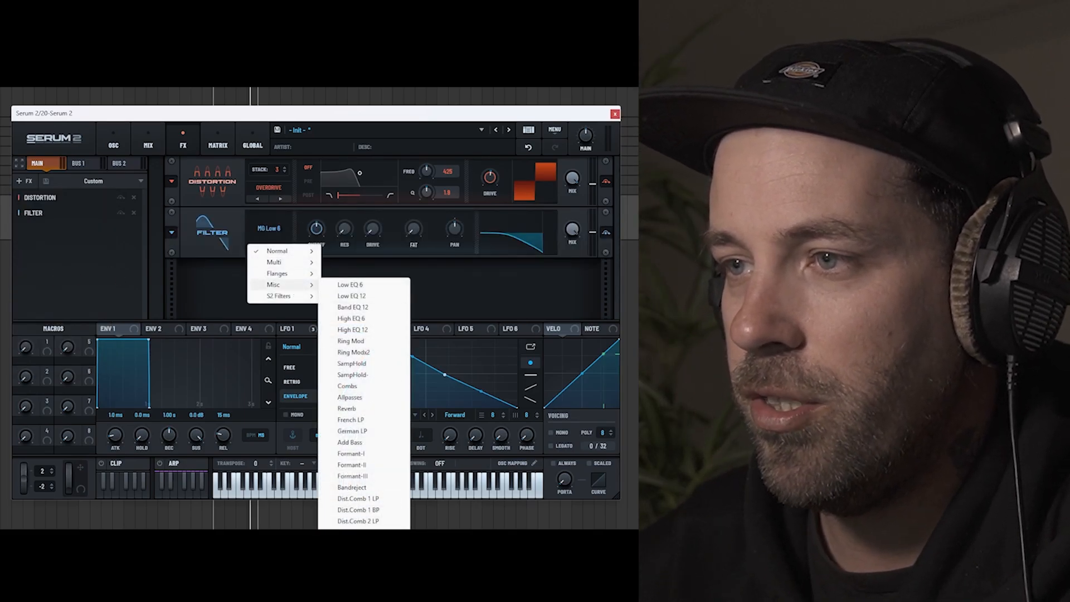
left_click(363, 408)
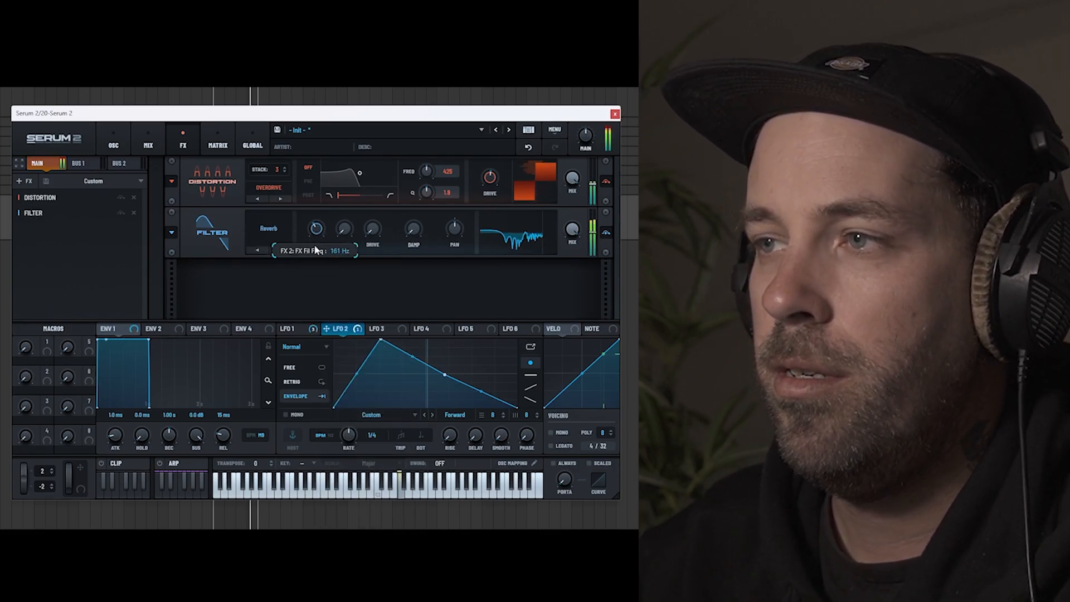
Step: Lower the Reverb filter effect's cutoff, modulate that cutoff with LFO 1, and fine-tune it
left_click_drag(316, 230, 316, 275)
left_click(294, 329)
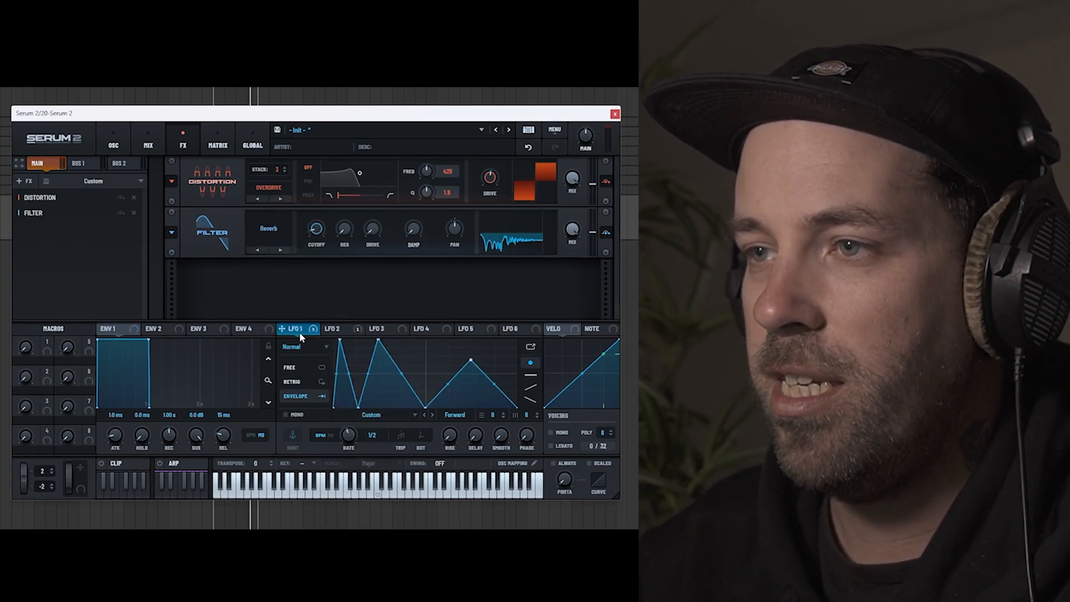
left_click_drag(282, 328, 321, 220)
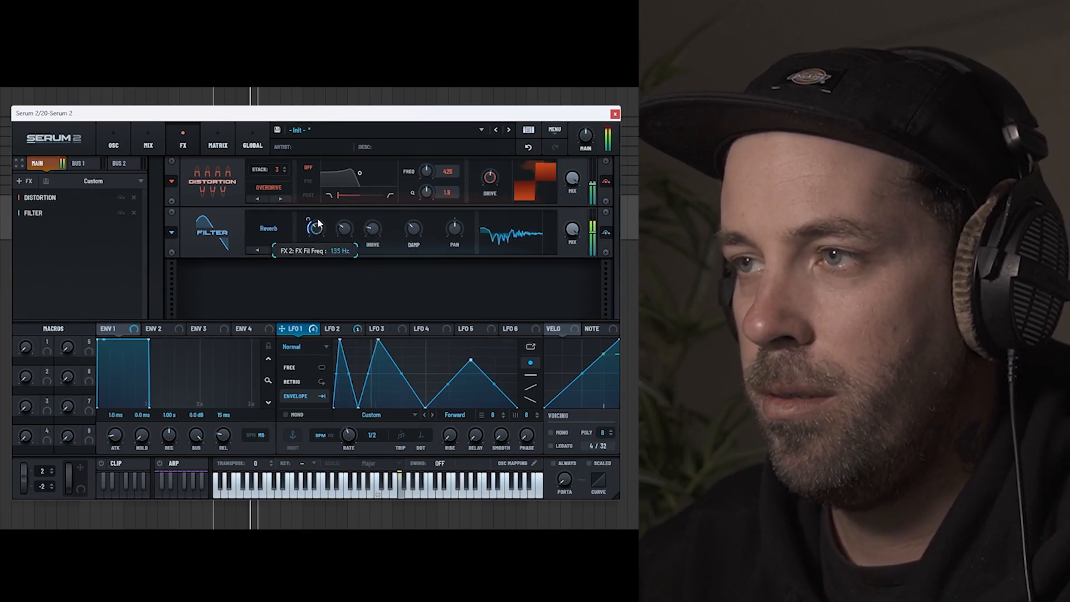
left_click_drag(318, 223, 320, 220)
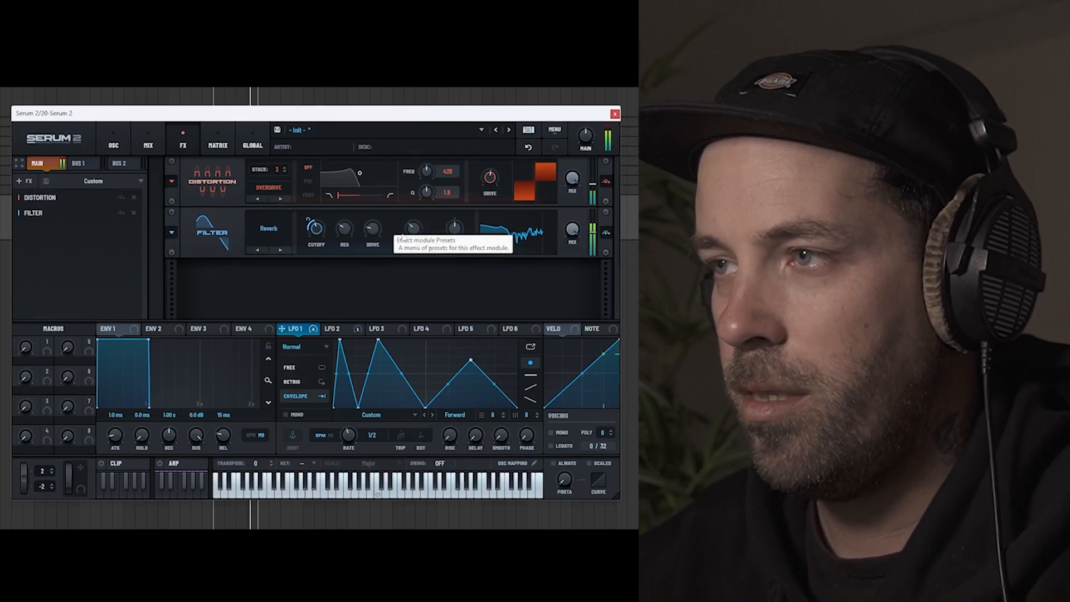
Step: Try the French LP through Formant-I types on the filter effect and adjust its cutoff
left_click(286, 252)
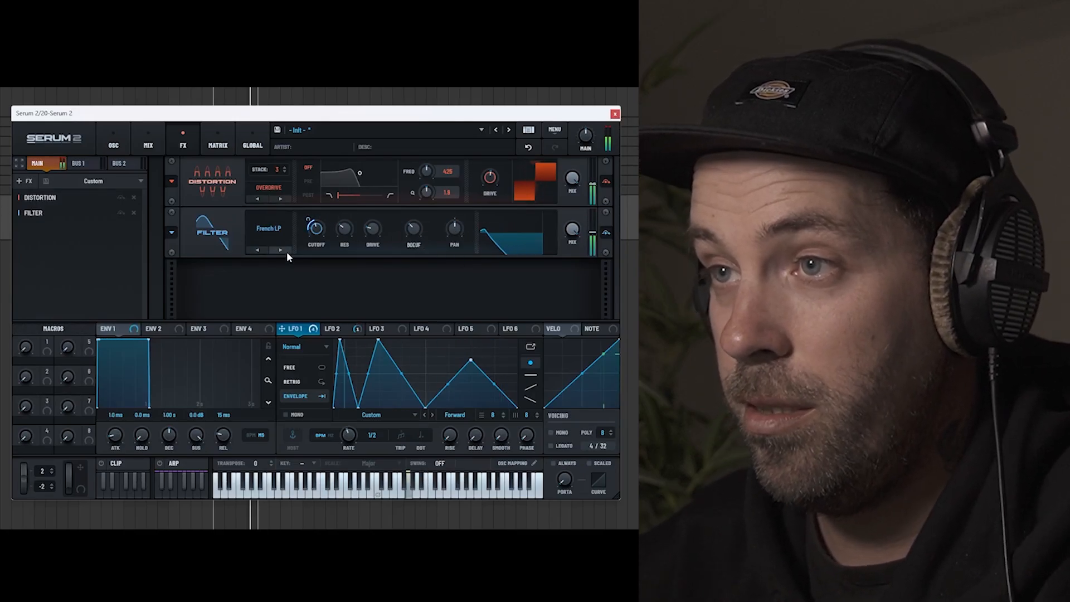
left_click(280, 250)
left_click(280, 250)
left_click(280, 250)
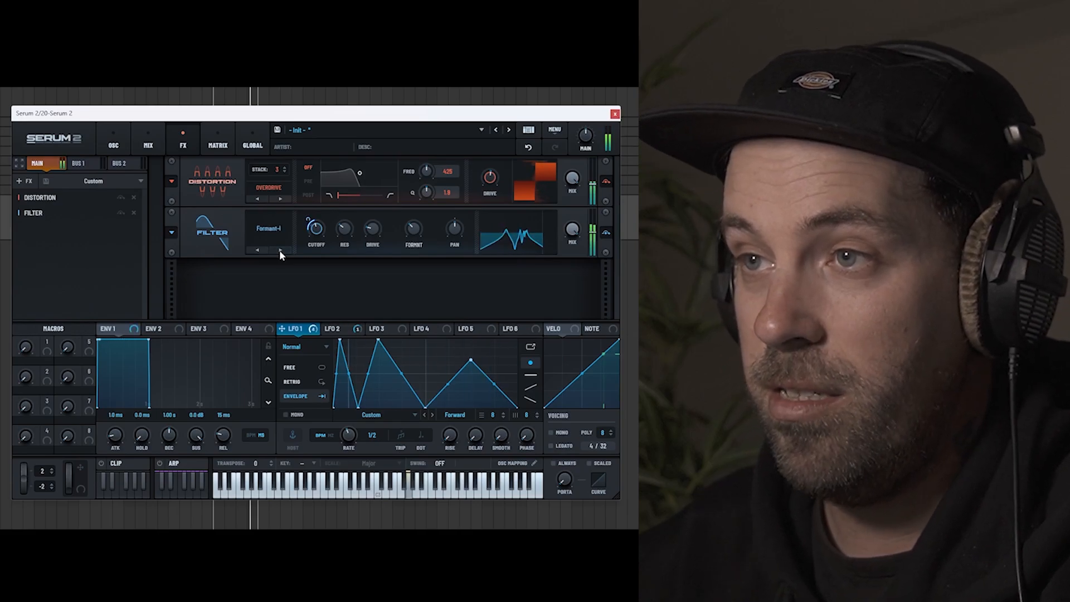
mouse_move(314, 233)
left_mouse_down()
mouse_move(317, 215)
mouse_move(317, 247)
left_mouse_up()
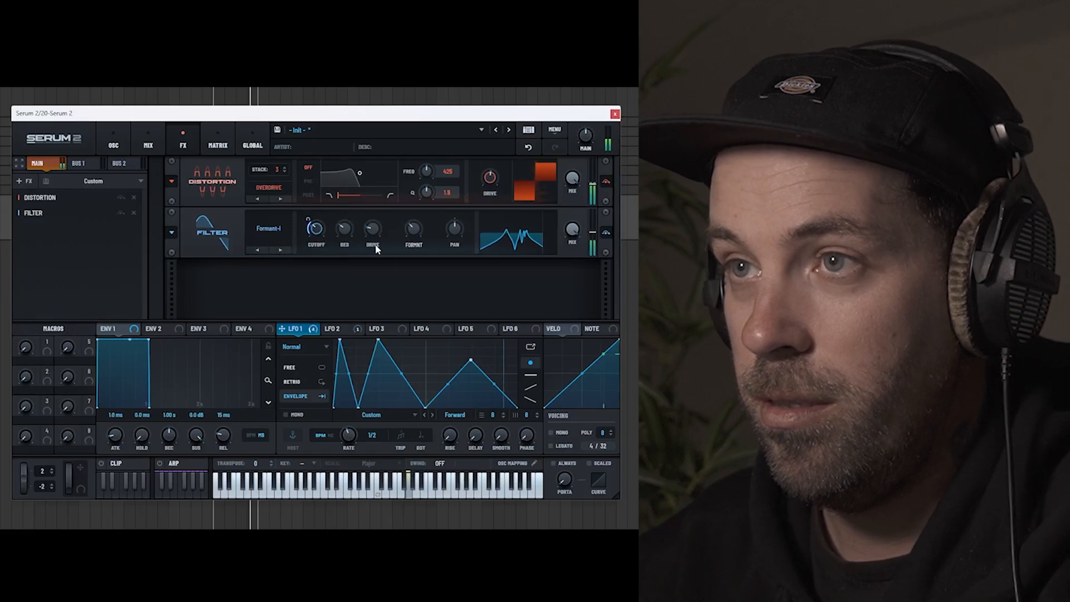
Step: Enable the sub oscillator and set its octave to -3
left_click(116, 144)
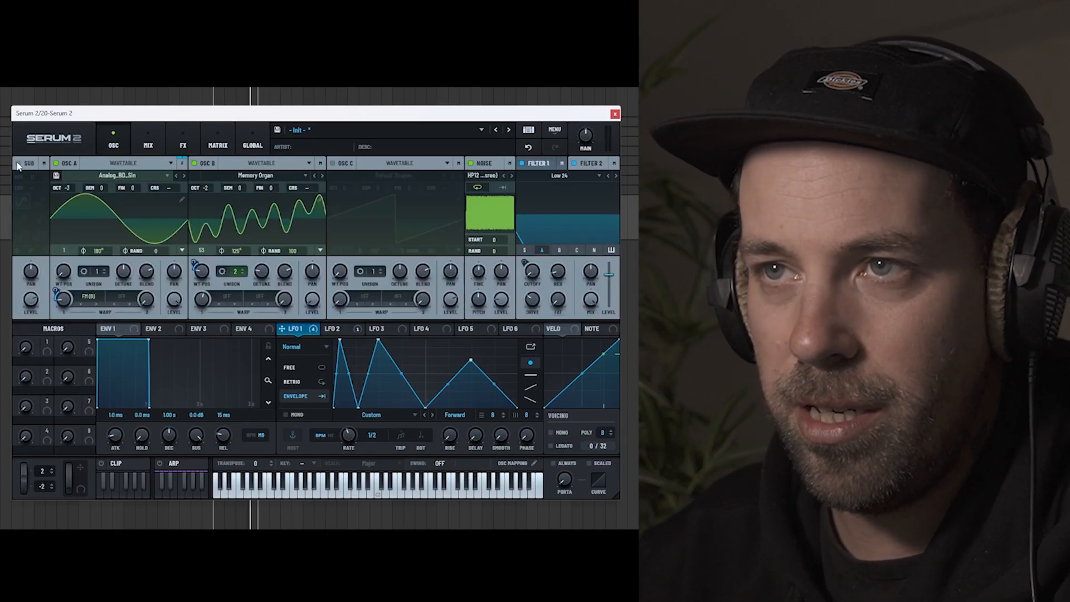
left_click_drag(31, 179, 29, 199)
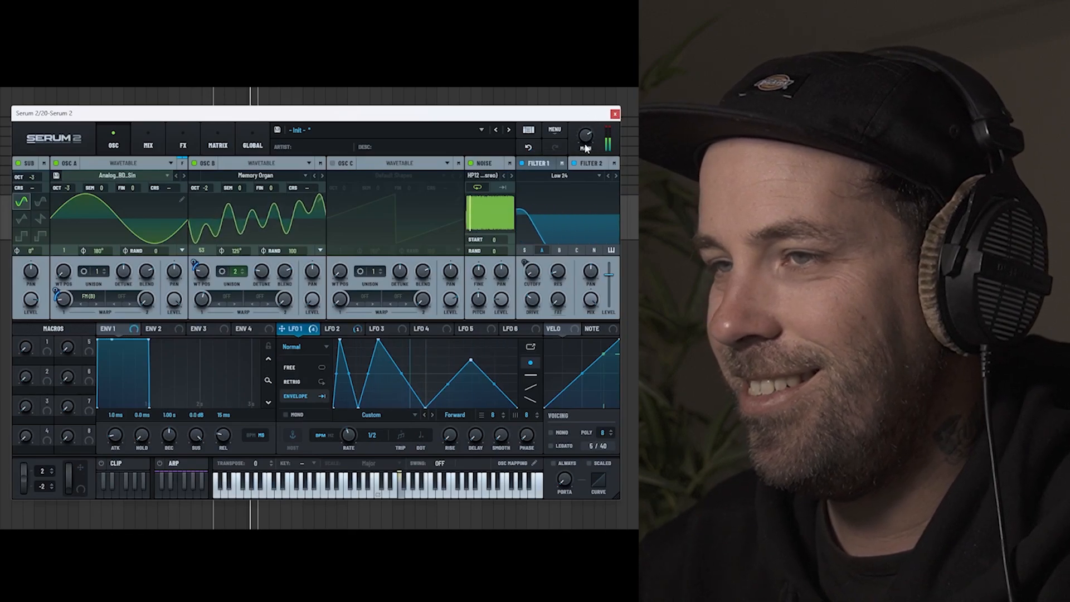
Step: Try the Formant-III and Bandreject types on the filter effect and sweep the Bandreject cutoff
left_click(185, 144)
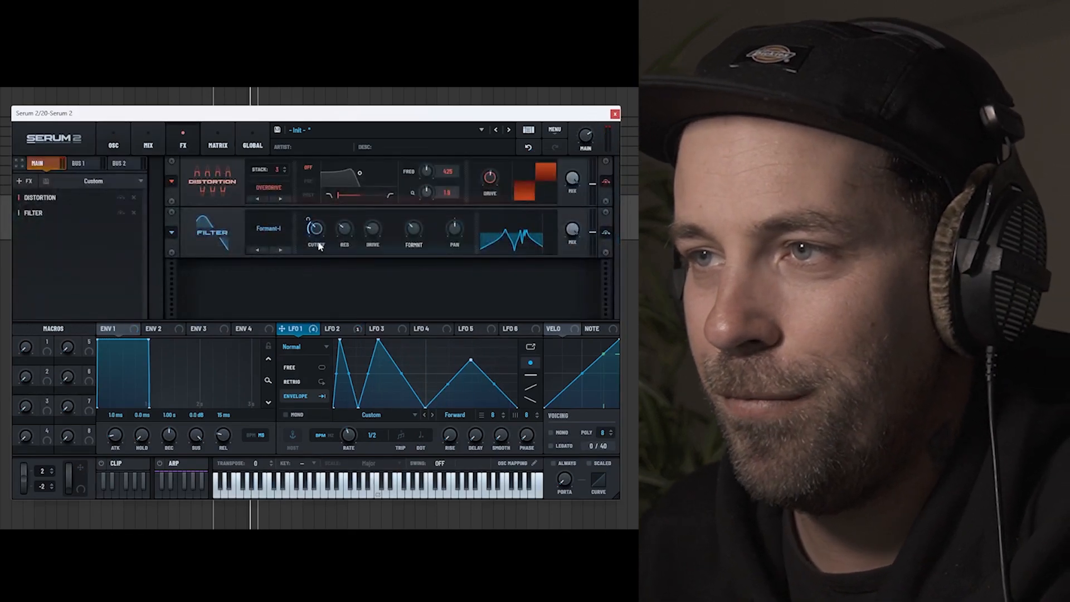
left_click(286, 248)
left_click(287, 248)
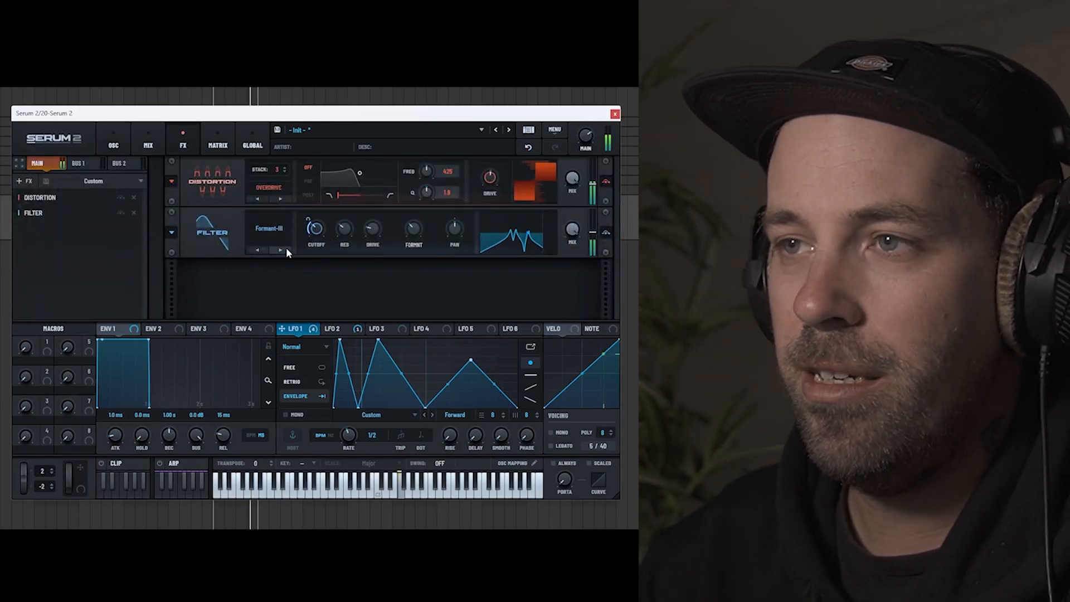
left_click(287, 249)
mouse_move(317, 238)
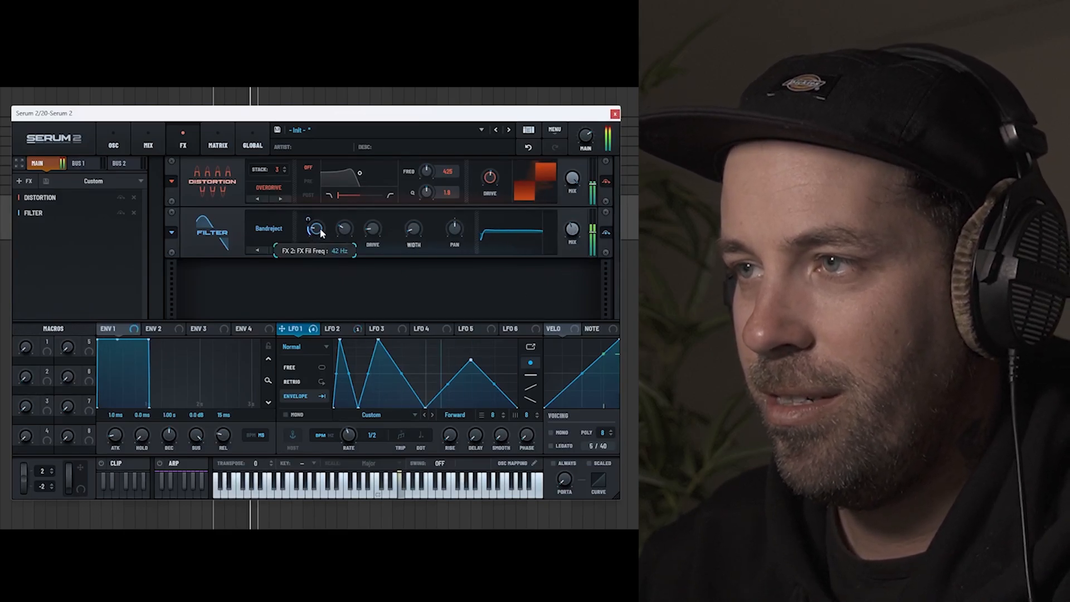
left_click_drag(320, 229, 327, 194)
Step: Set the filter effect's type to Wsp and raise its cutoff to about 14577 Hz
left_click(284, 249)
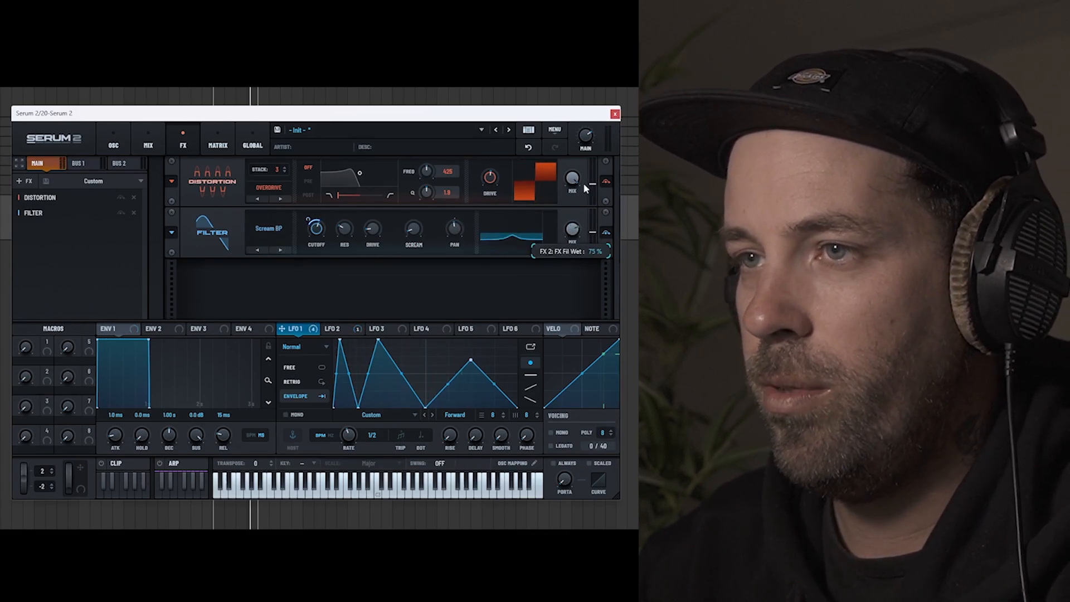
left_click(284, 249)
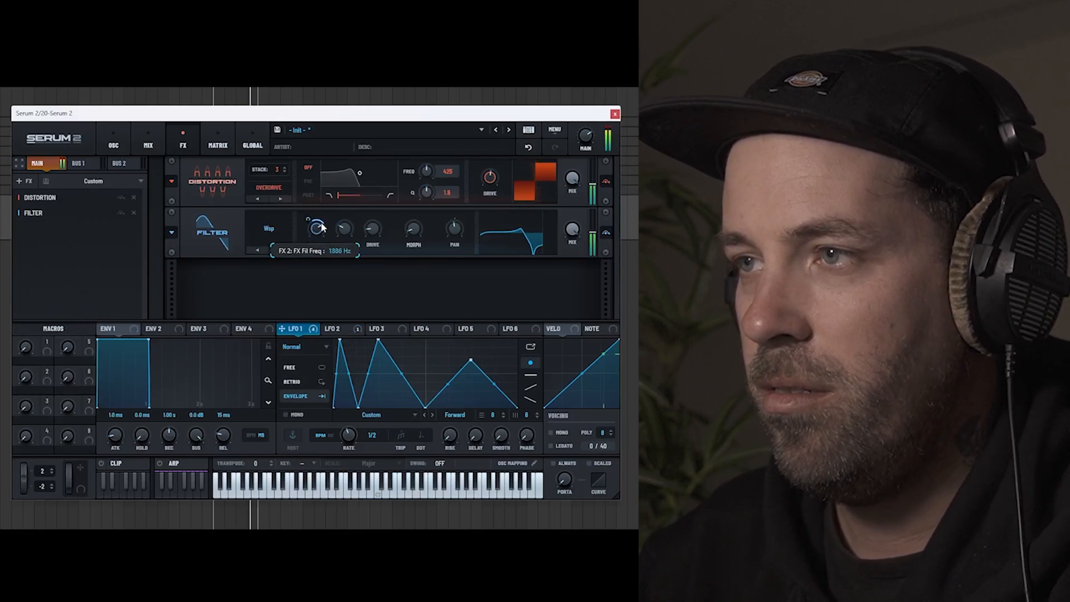
left_click_drag(320, 206, 321, 250)
left_click_drag(324, 206, 327, 197)
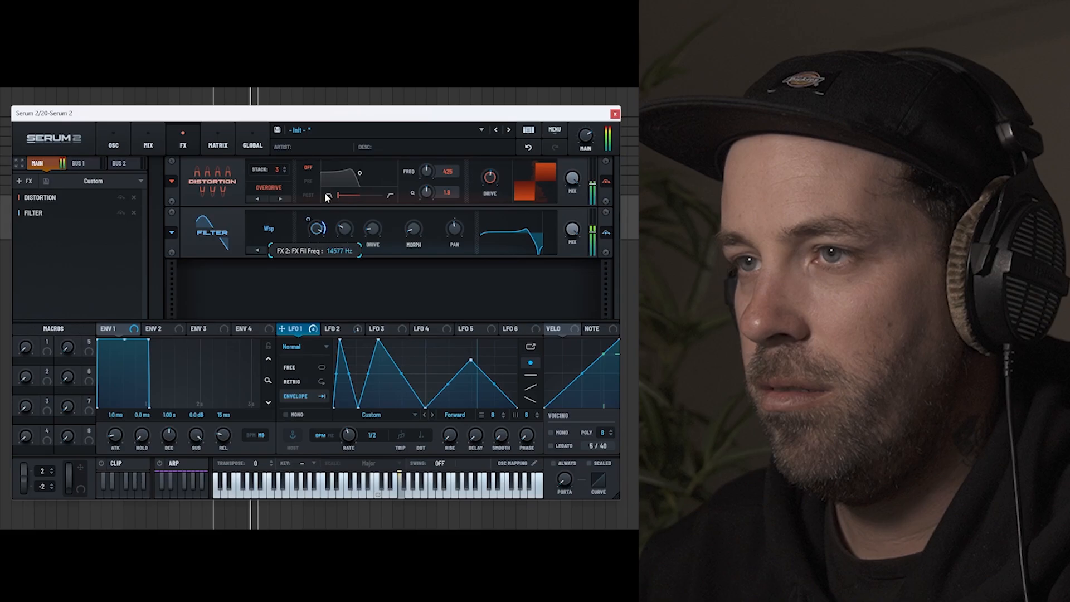
Step: Set LFO 1's rate to one bar and readjust the cutoff of the Bandreject Filter 2
left_click(113, 142)
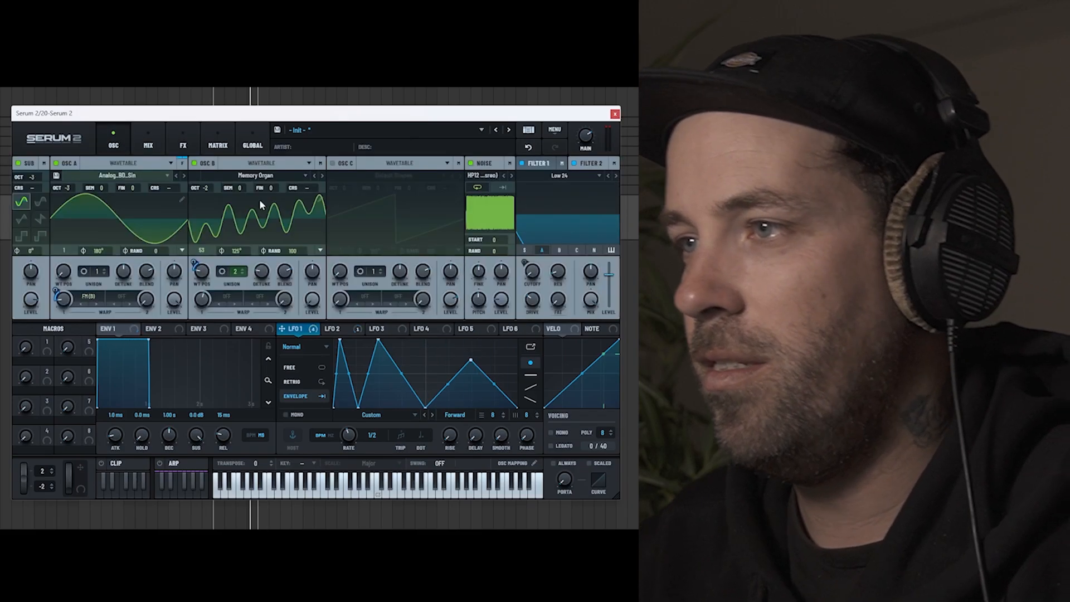
left_click(591, 163)
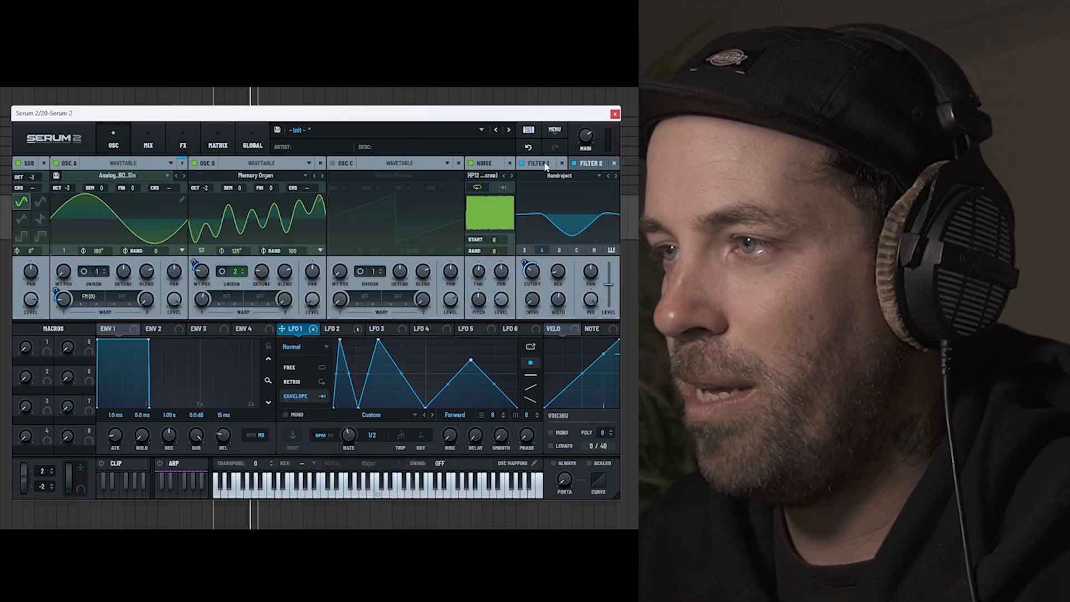
left_click_drag(532, 270, 534, 235)
left_click_drag(348, 435, 348, 445)
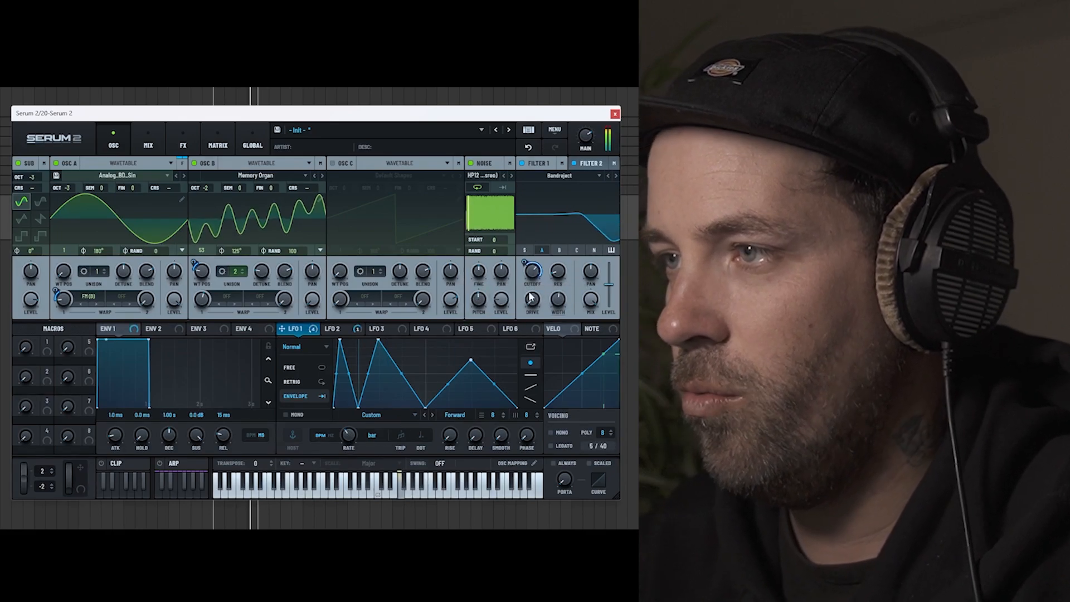
left_click_drag(529, 281, 552, 352)
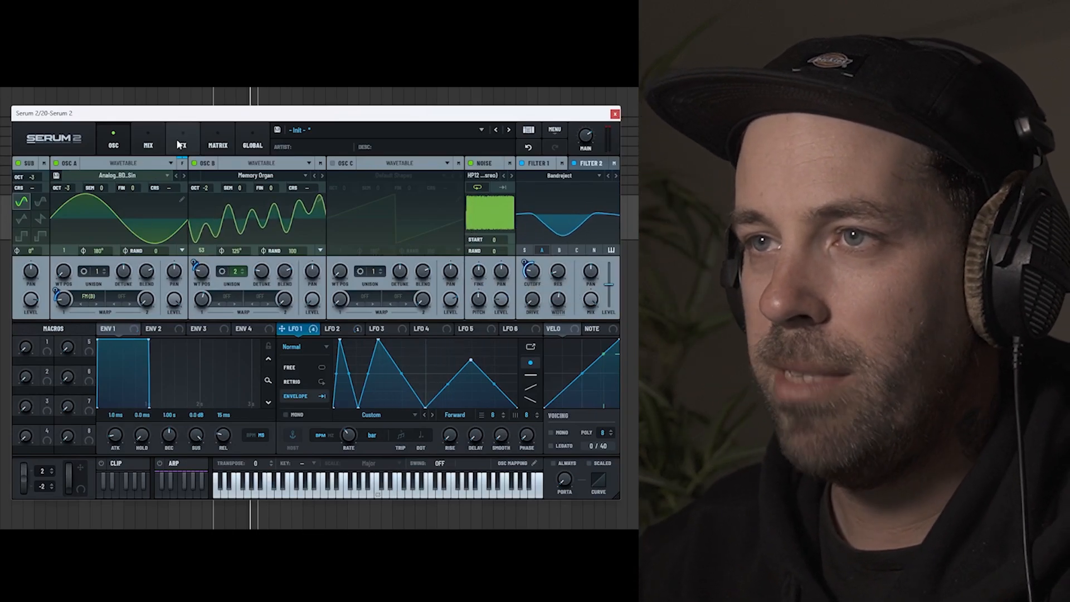
Step: Add a Convolve effect to Bus 1 and load the Hyper2 impulse response from the factory Short category
left_click(182, 143)
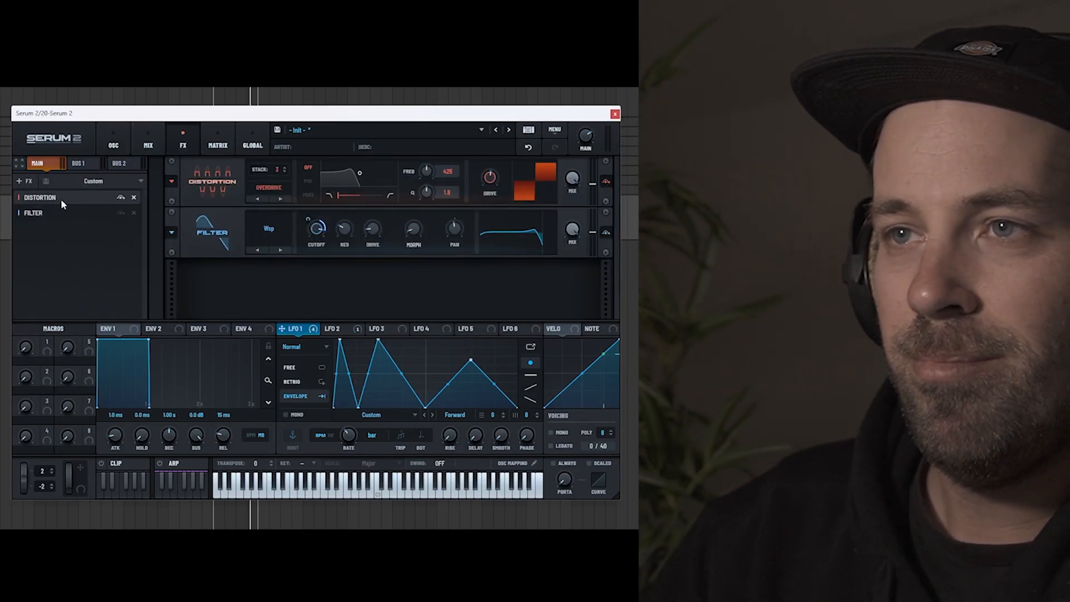
left_click(78, 163)
left_click(24, 180)
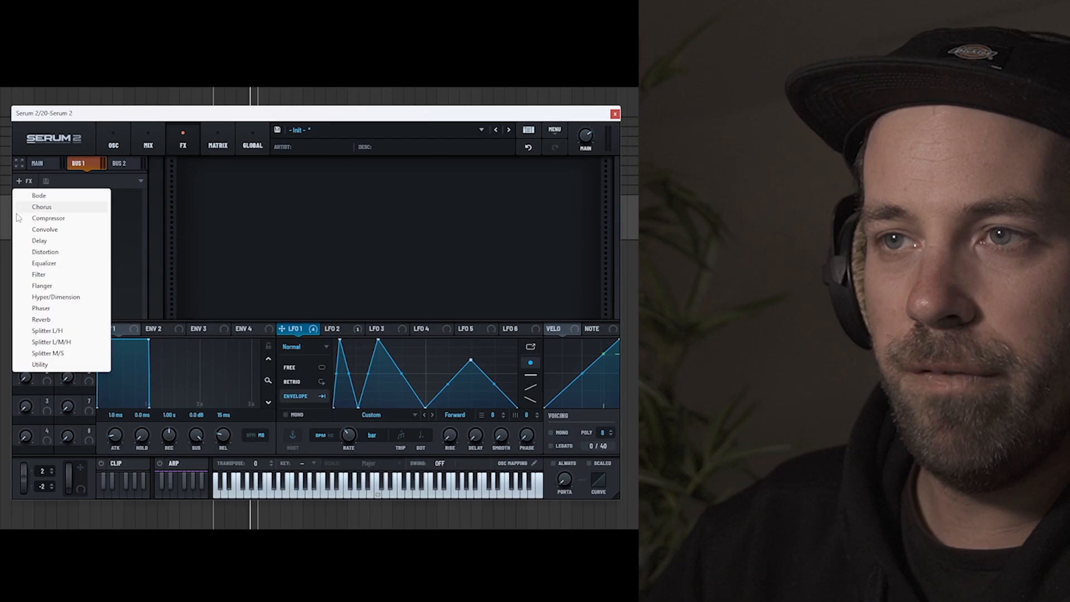
left_click(40, 229)
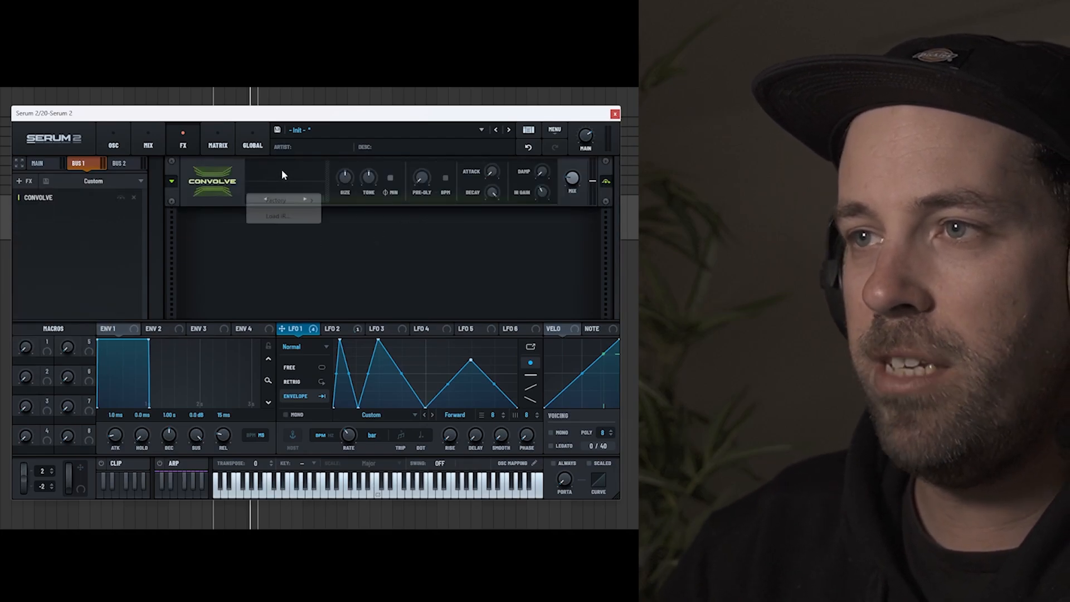
mouse_move(290, 200)
mouse_move(360, 211)
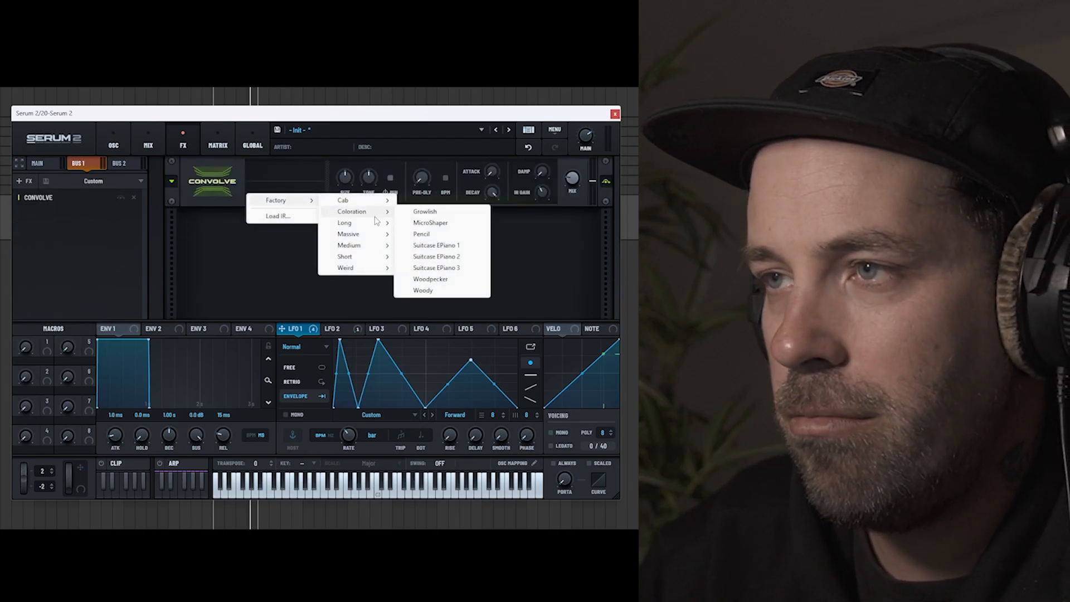
mouse_move(368, 238)
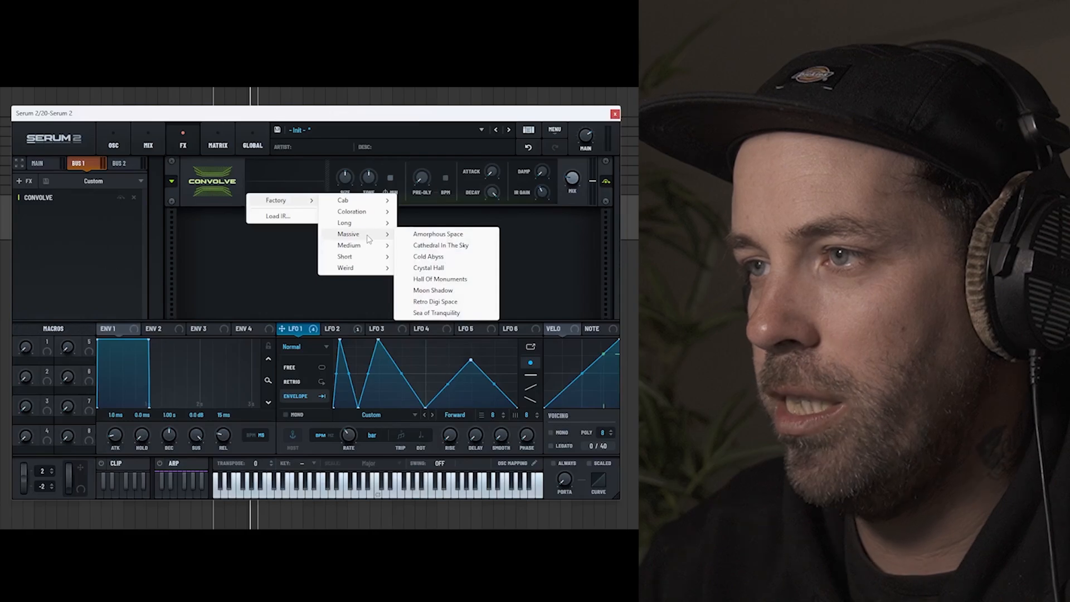
mouse_move(361, 258)
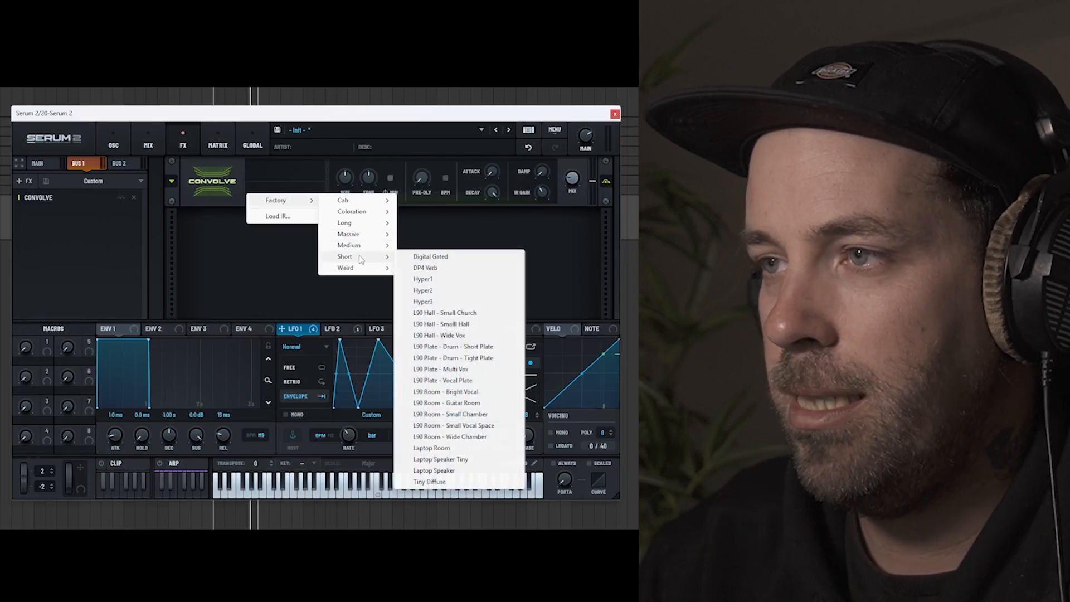
left_click(428, 291)
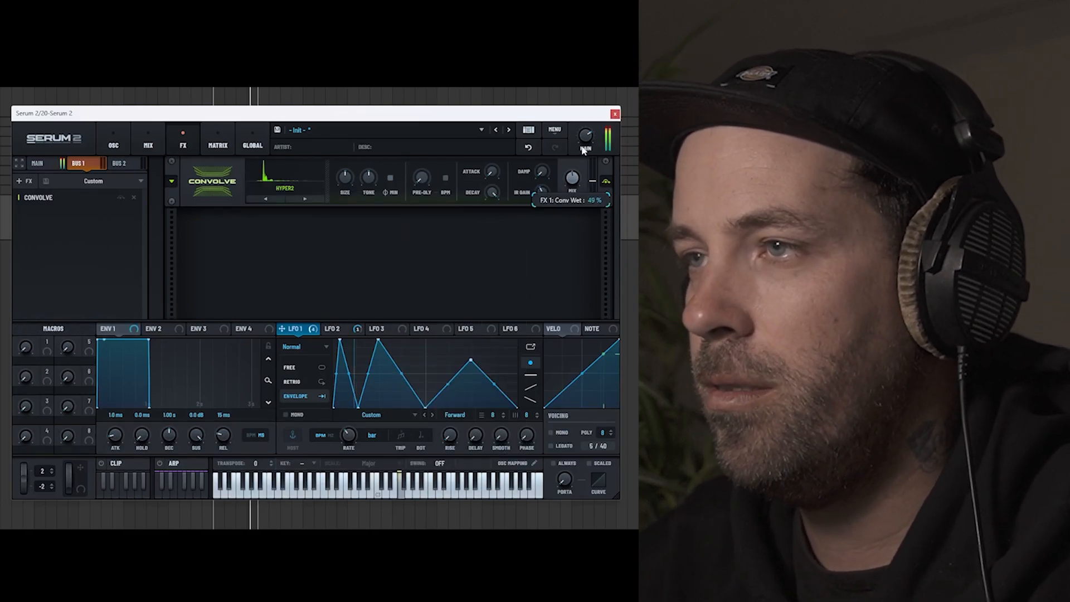
Step: Send Filter 1 and Filter 2 to Bus 1 in the mixer and raise the Bus 1 level
left_click(143, 143)
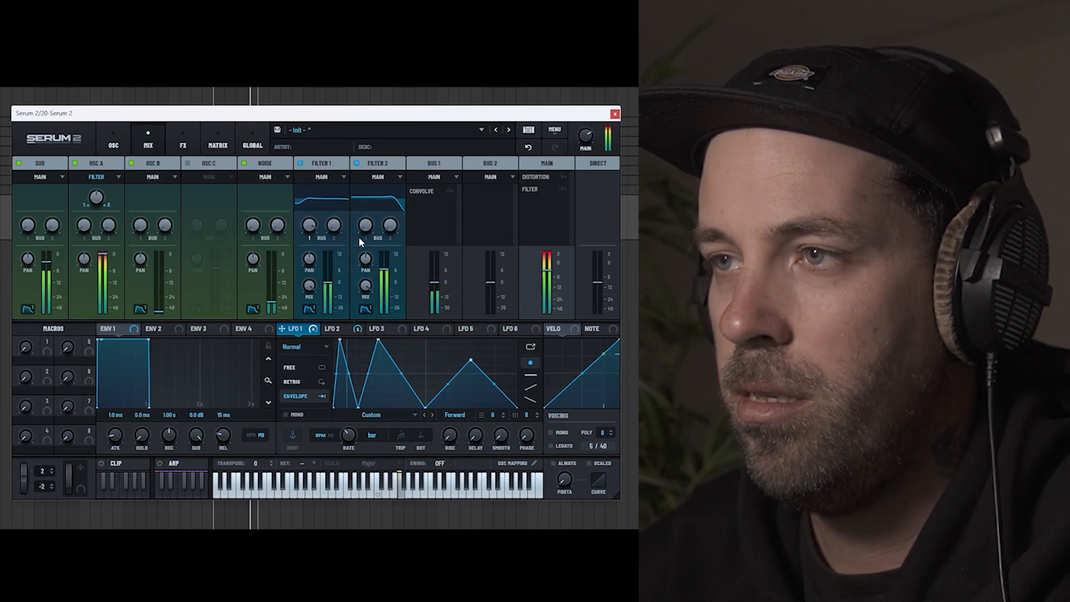
left_click_drag(368, 226, 369, 212)
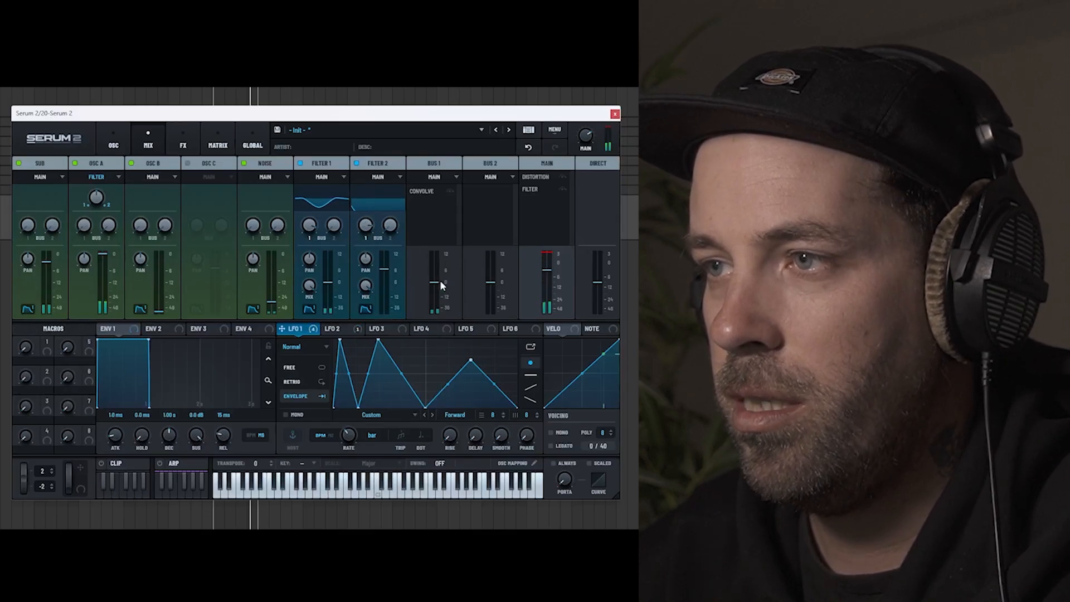
left_click_drag(436, 251, 436, 247)
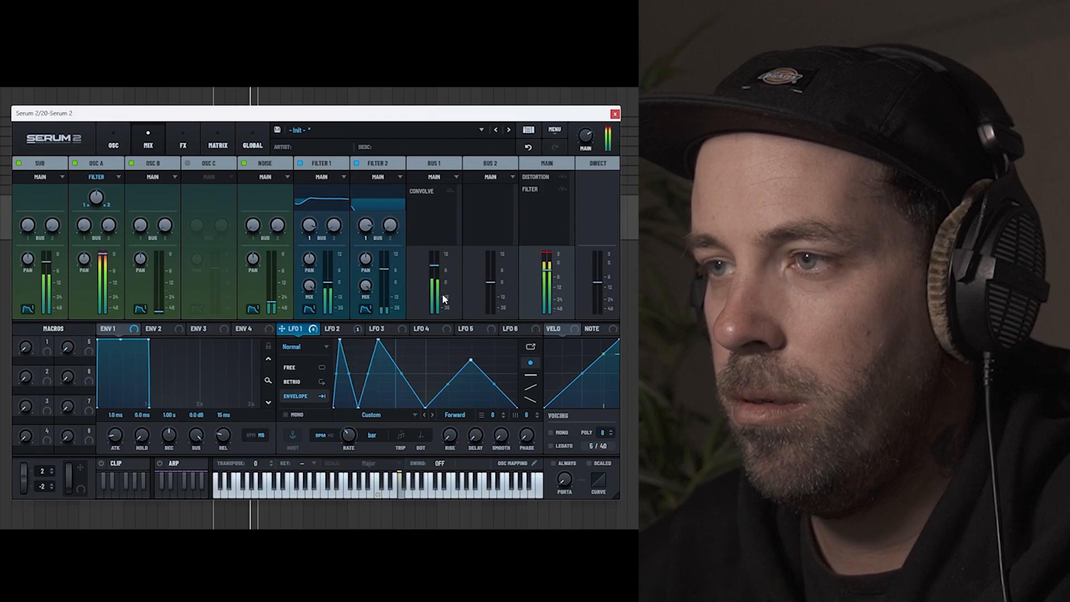
Step: Lower the second and third peaks of the LFO 1 shape
left_click_drag(385, 356, 382, 369)
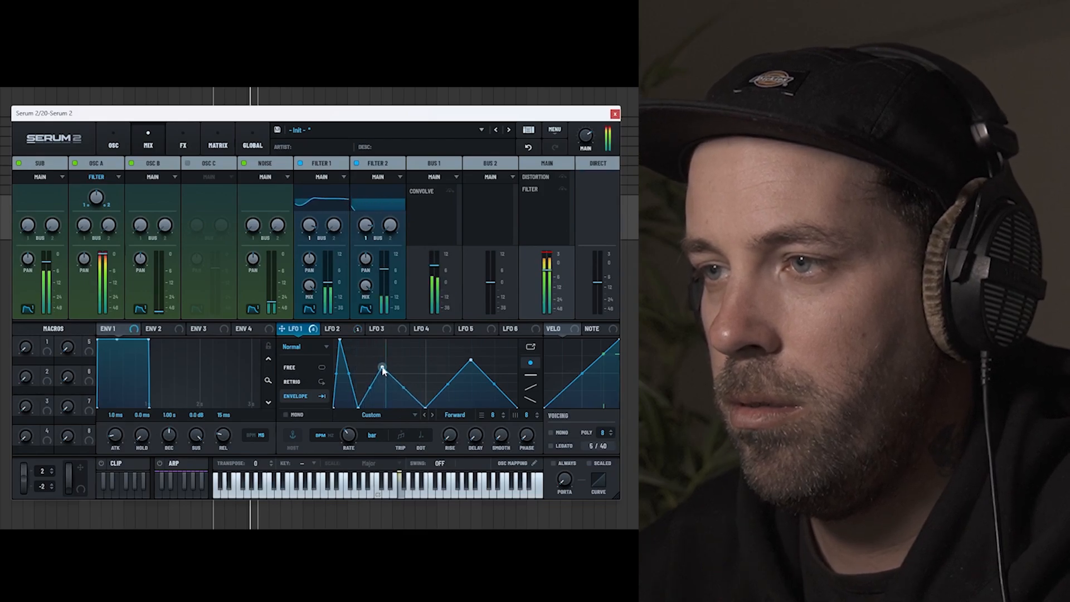
left_click_drag(471, 361, 468, 369)
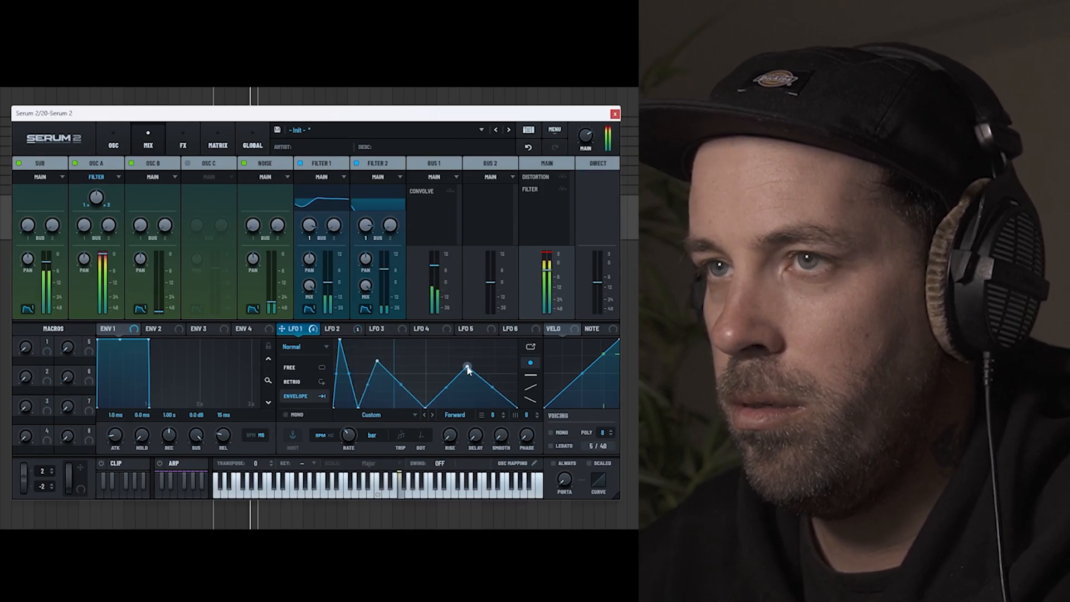
Step: Lower the noise oscillator's level
left_click(113, 142)
left_click_drag(502, 303, 502, 327)
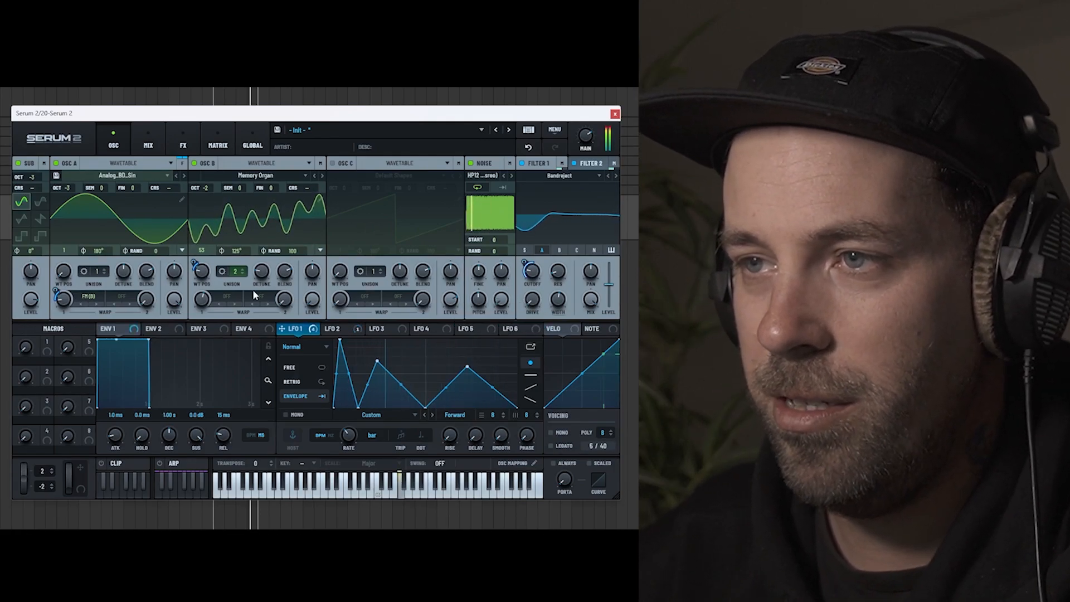
mouse_move(533, 272)
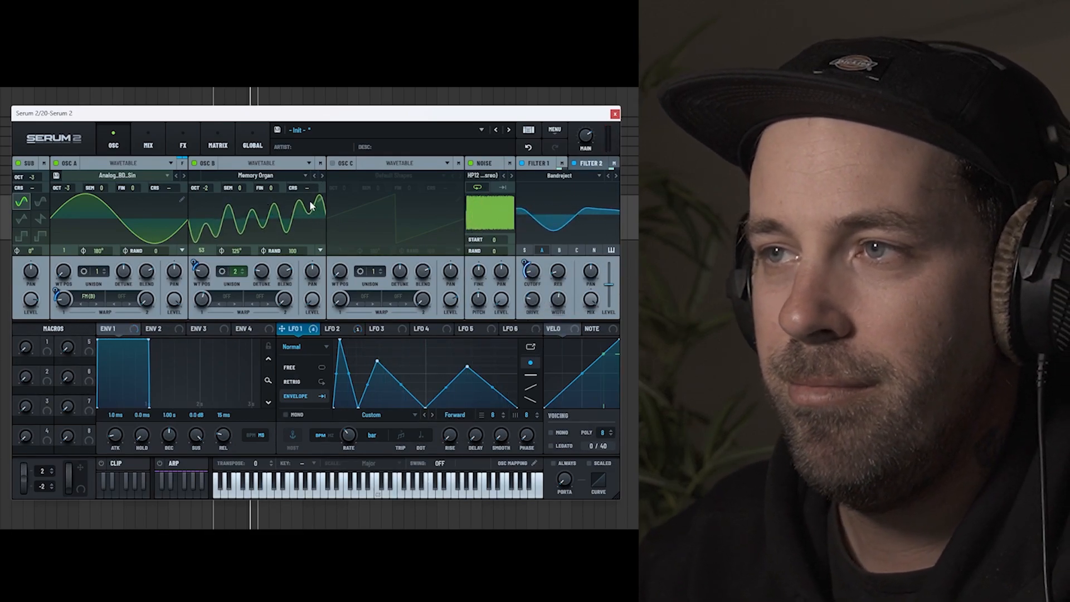
Step: Audition the wavetables after Memory Organ on Oscillator B, from Morpheus through Mr Bruce Lee to Only H1
left_click(321, 175)
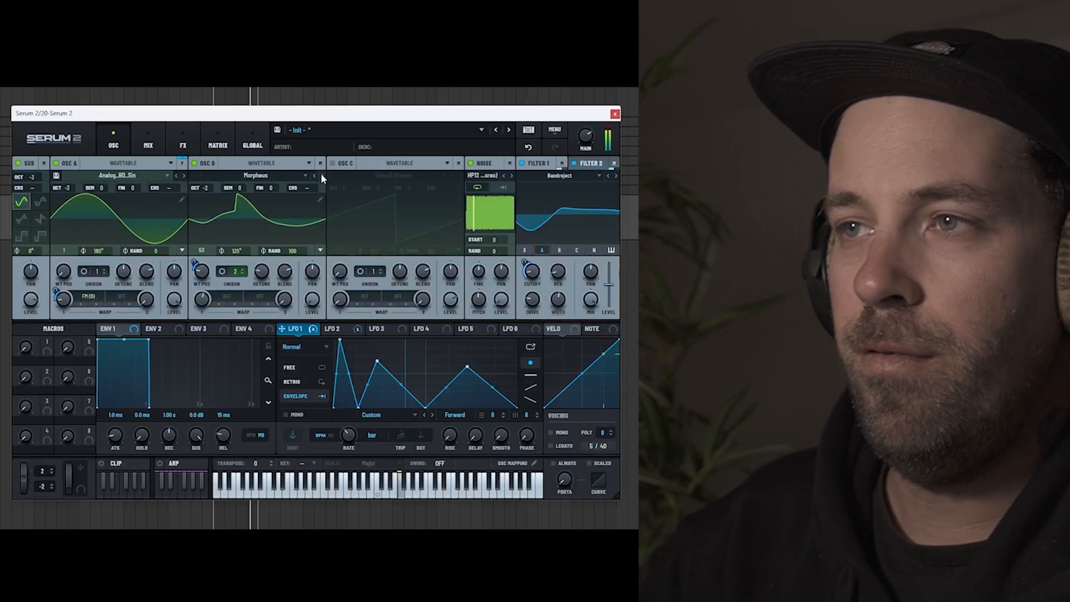
left_click(321, 174)
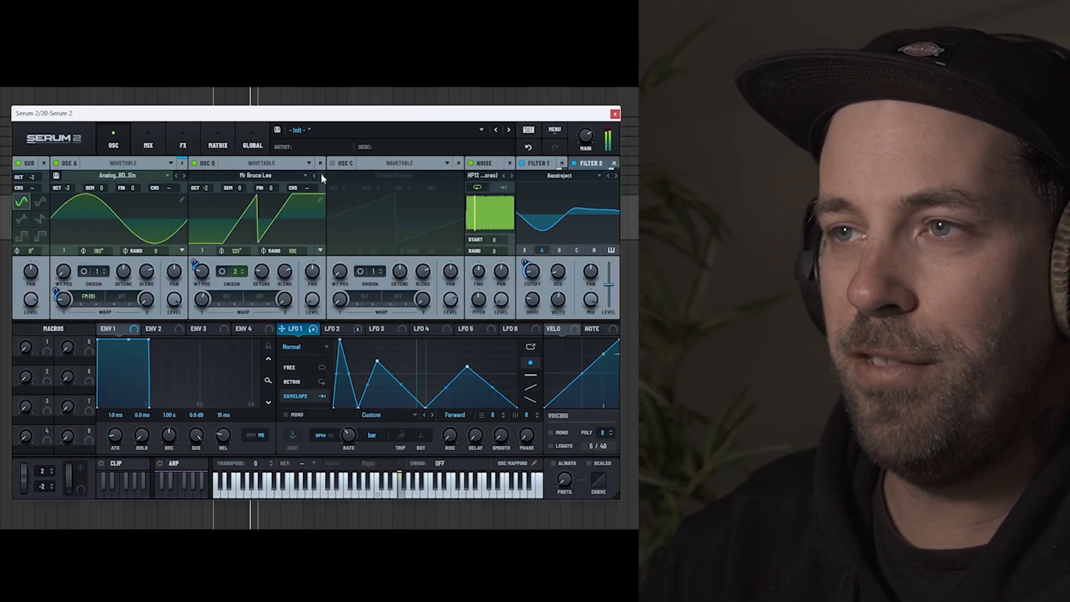
left_click(321, 175)
left_click(321, 175)
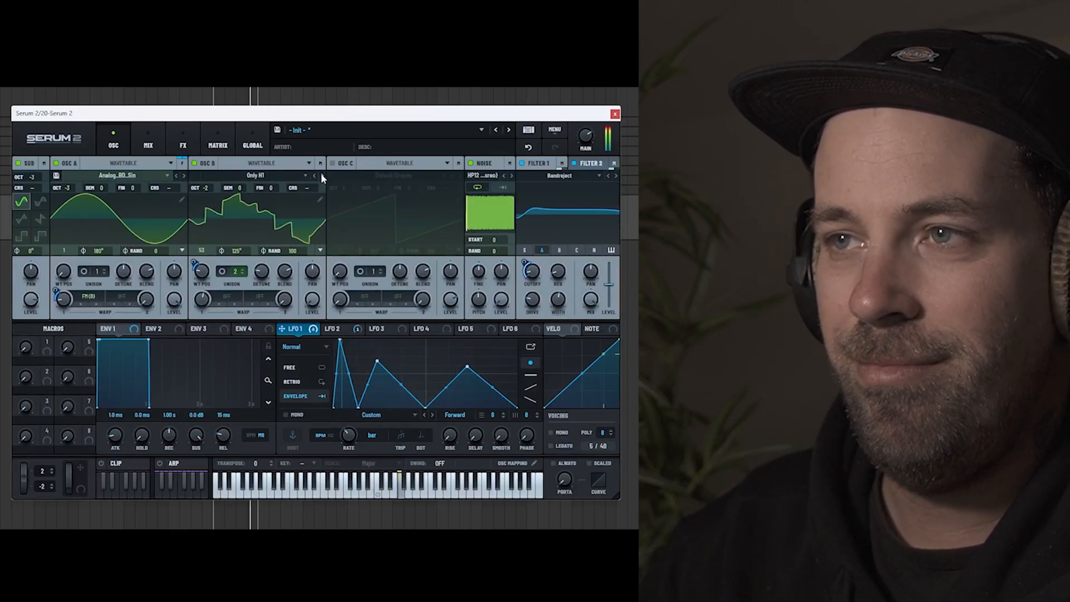
Step: Switch Oscillator B to the Ooomph wavetable and raise the second and third peaks of the LFO 1 shape
left_click(321, 175)
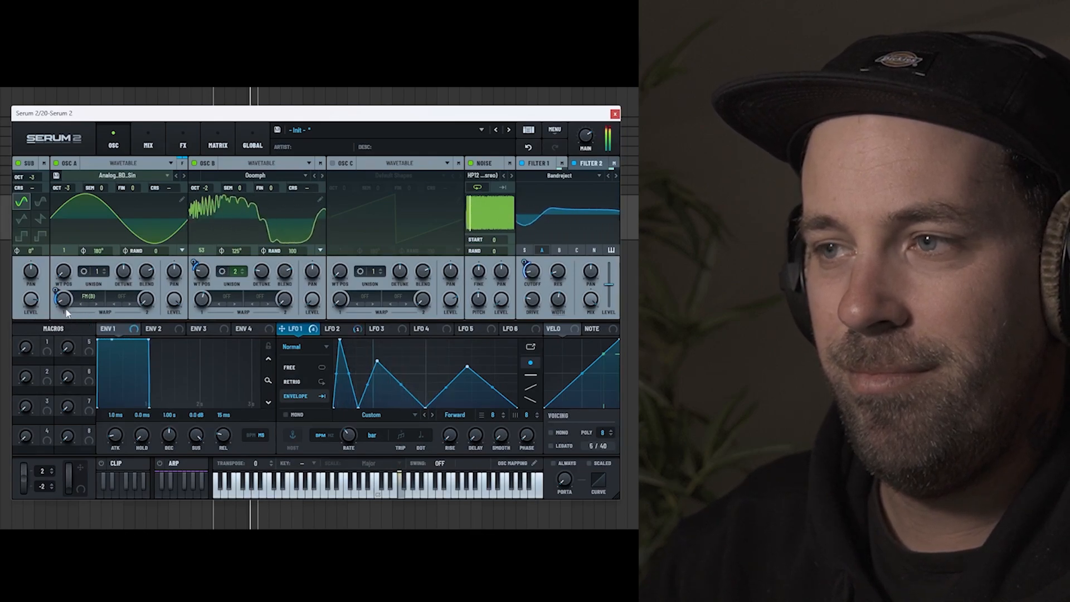
left_click_drag(376, 358, 379, 344)
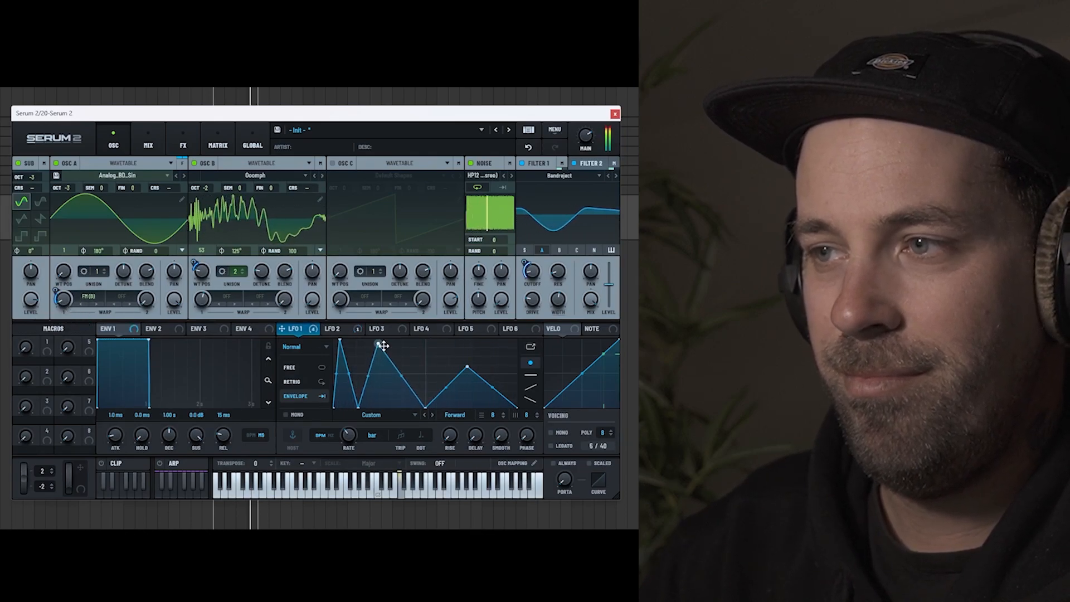
left_click_drag(467, 367, 474, 348)
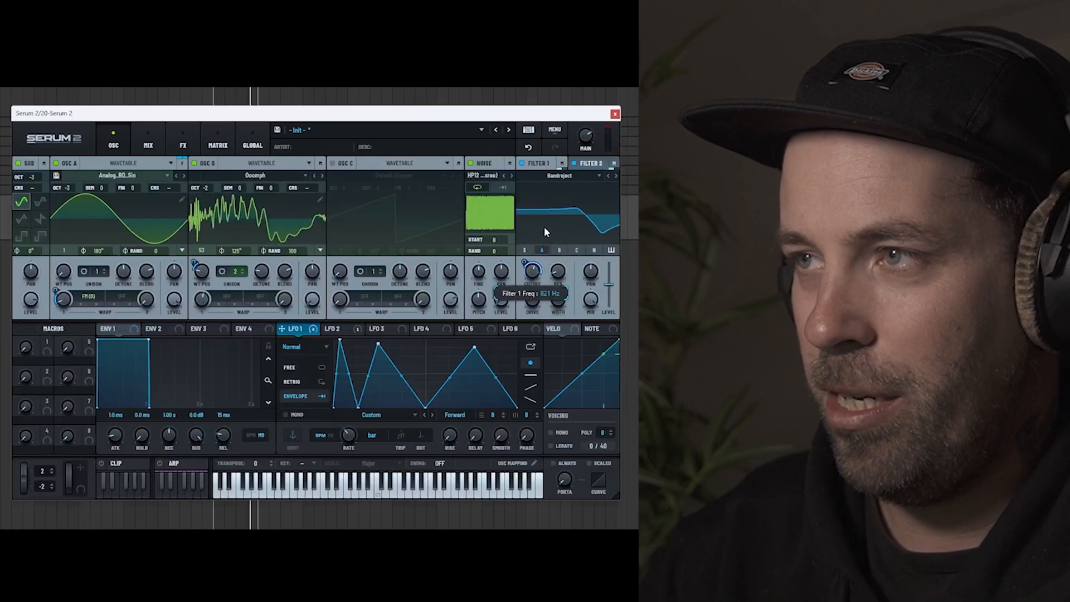
Step: Set the Filter 2 cutoff to about 488 Hz and change its filter type to Dist.Comb 1 LP
left_click(590, 164)
left_click_drag(532, 274, 544, 223)
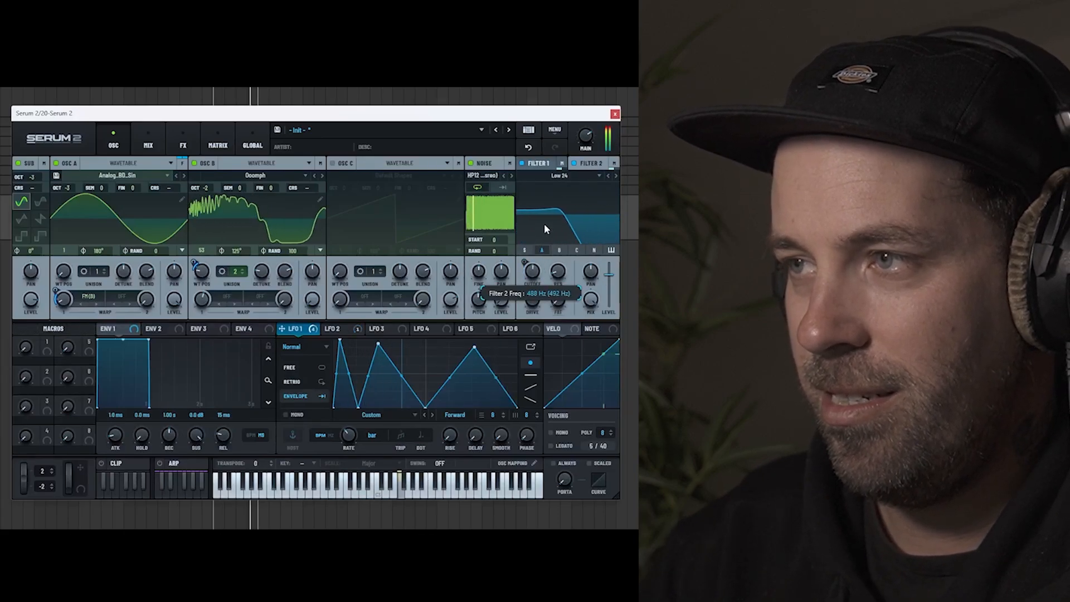
left_click(564, 176)
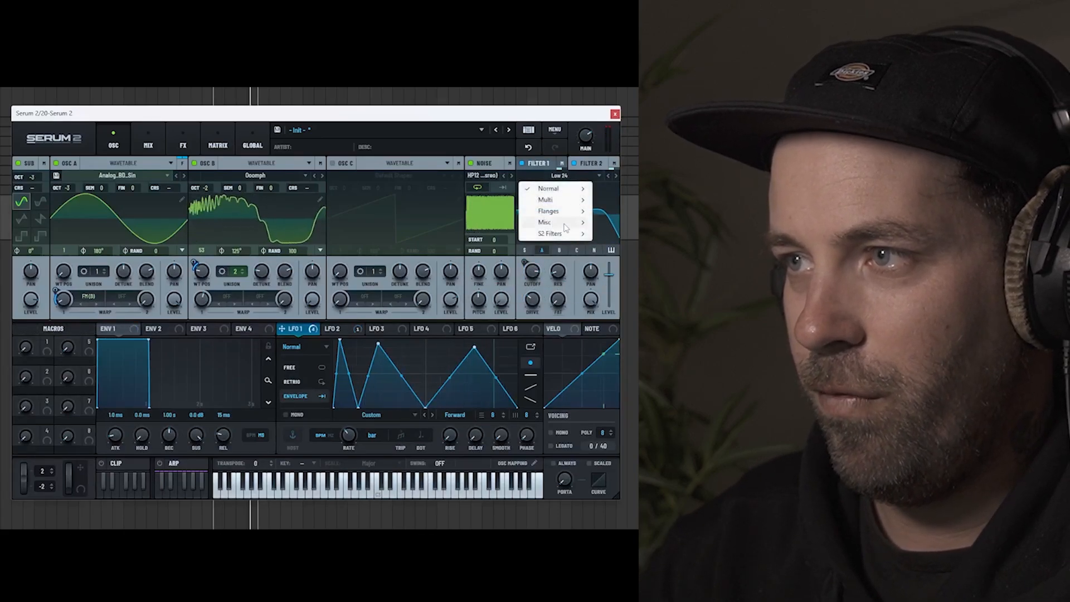
mouse_move(562, 224)
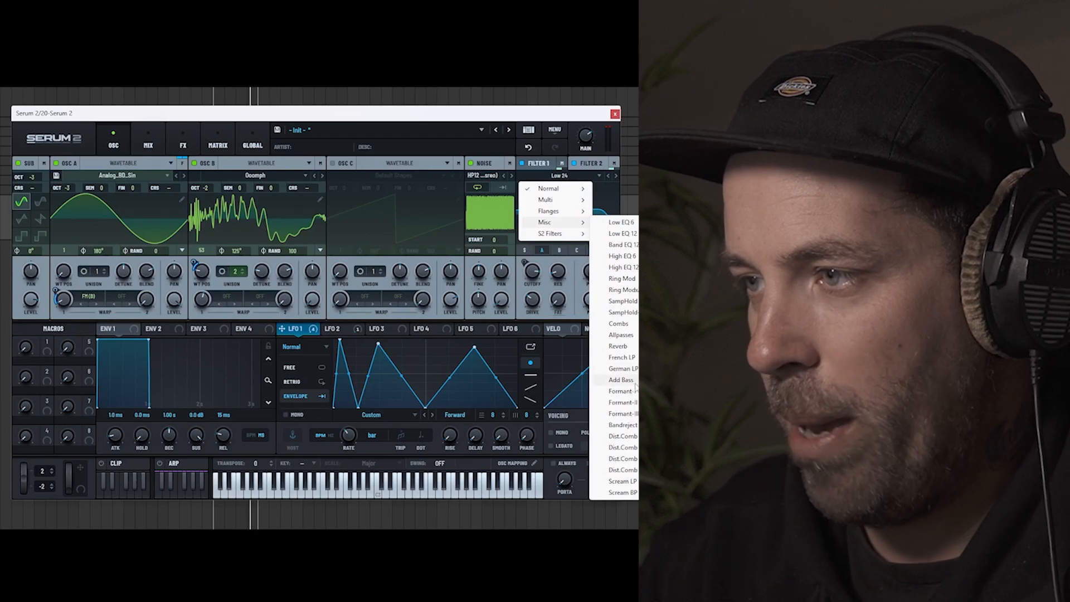
left_click(627, 436)
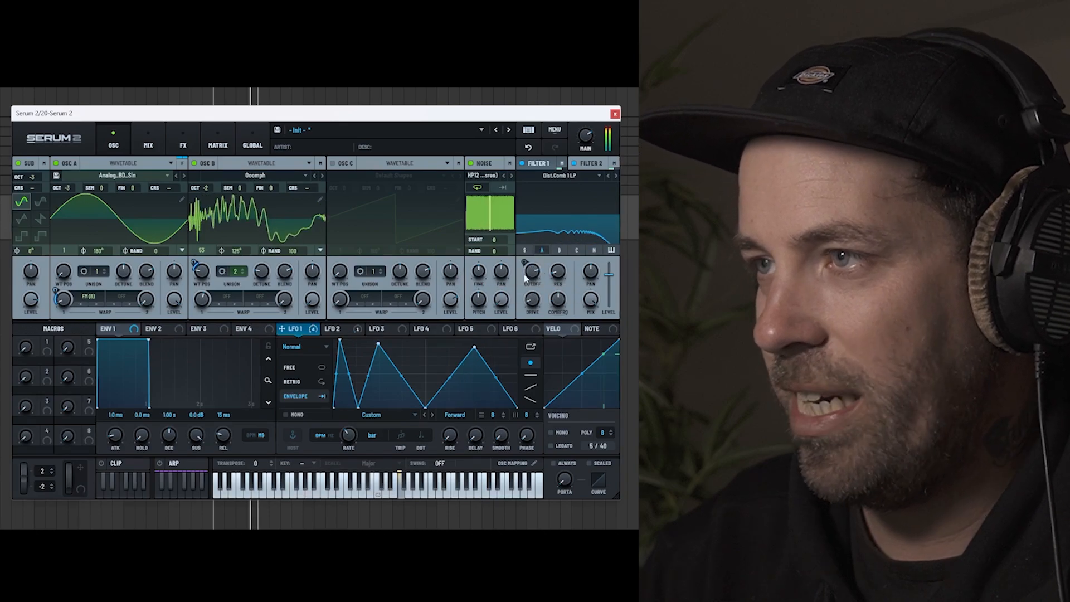
Step: Set the LFO 1 modulation amount on the Filter 1 cutoff to about 3%
left_click(589, 164)
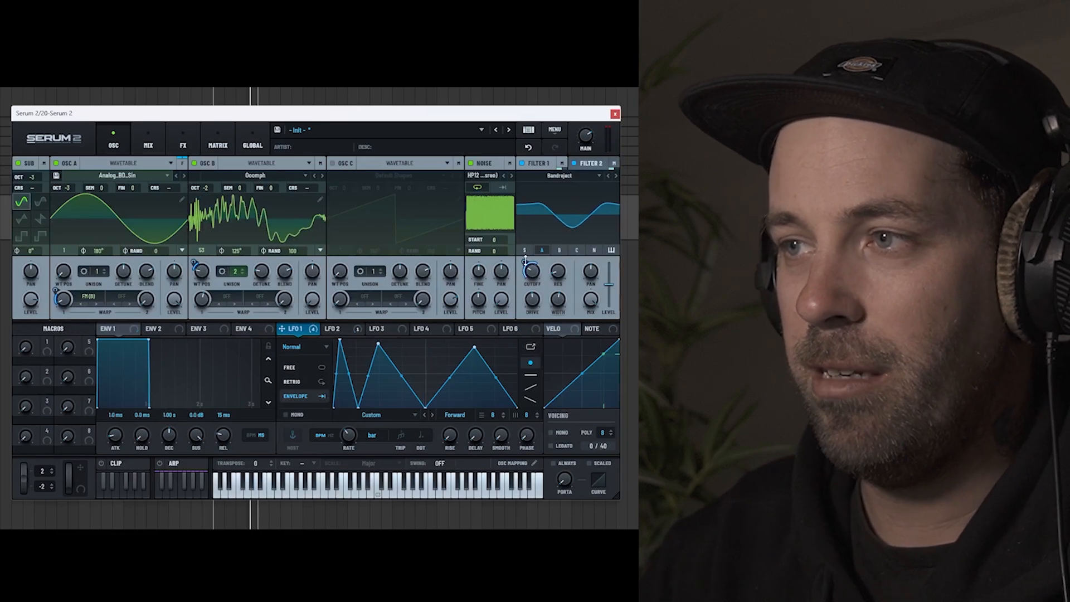
mouse_move(526, 262)
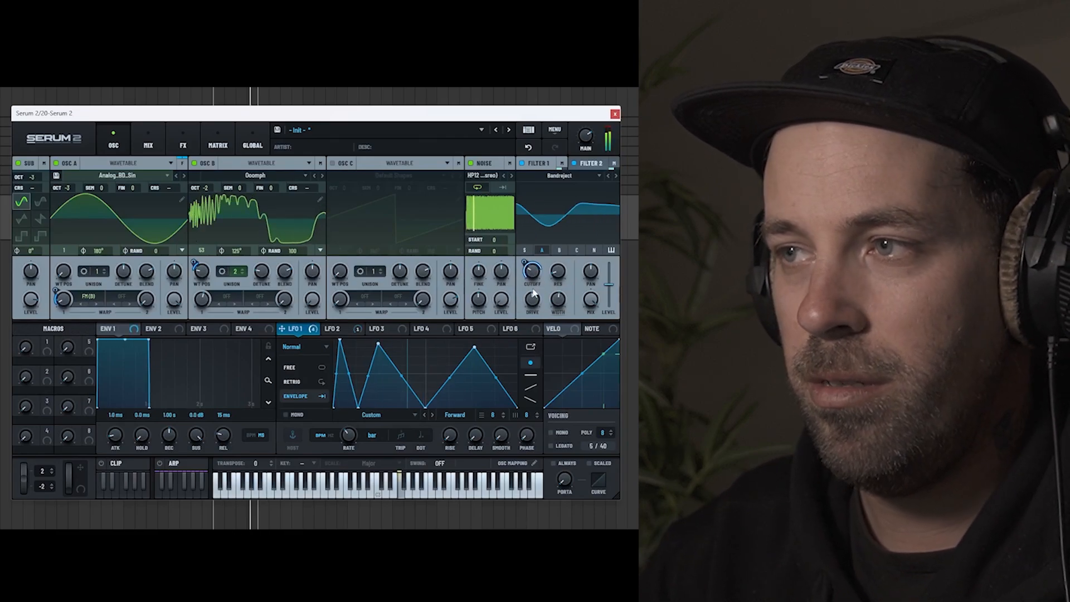
left_click_drag(525, 263, 511, 192)
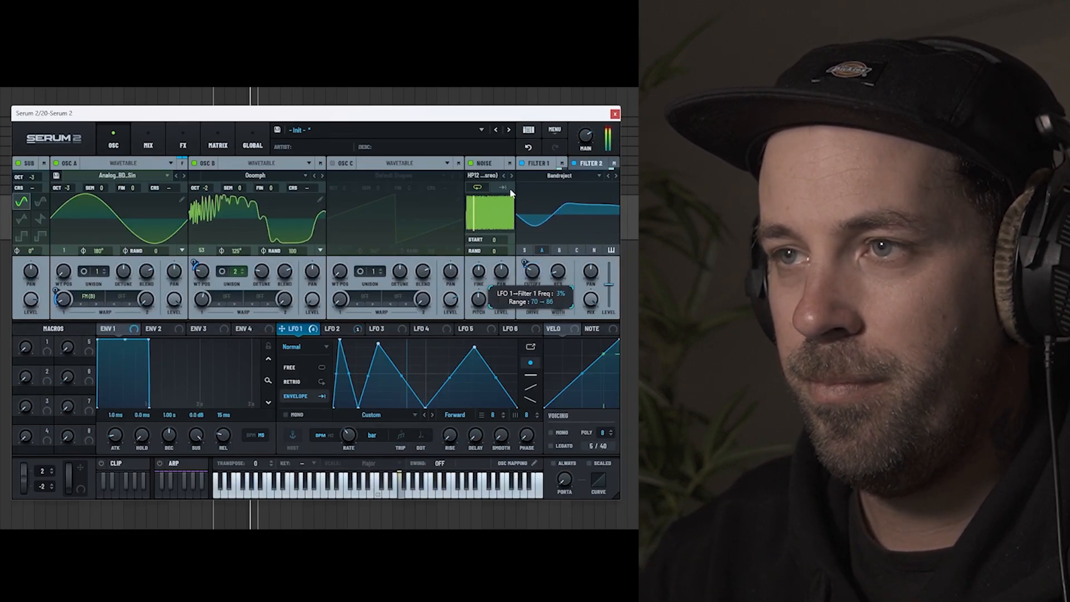